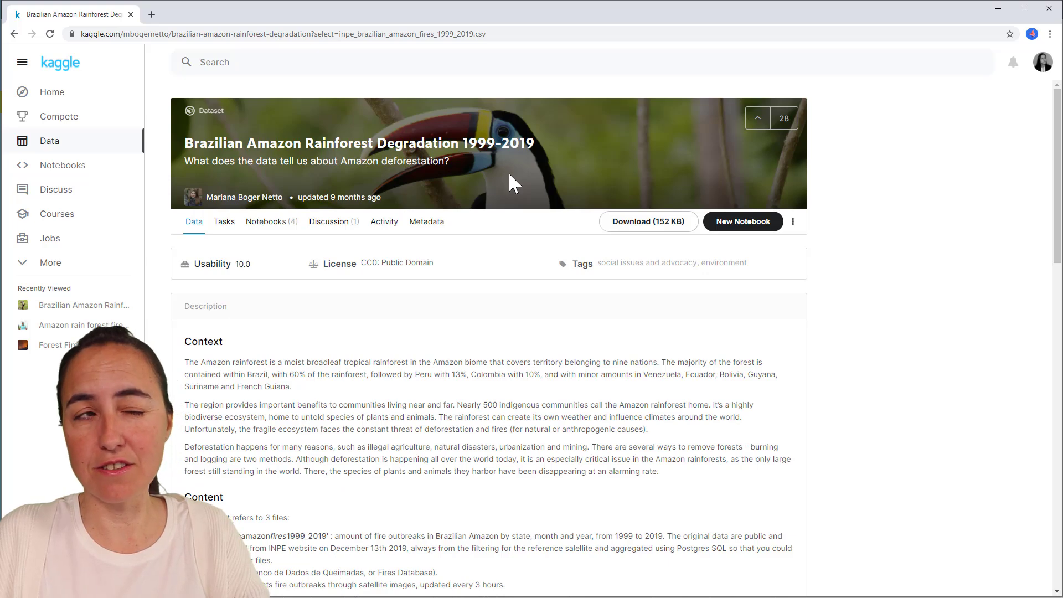
{"action": "scroll", "coordinate": [517, 325], "scroll_direction": "down", "scroll_amount": 5}
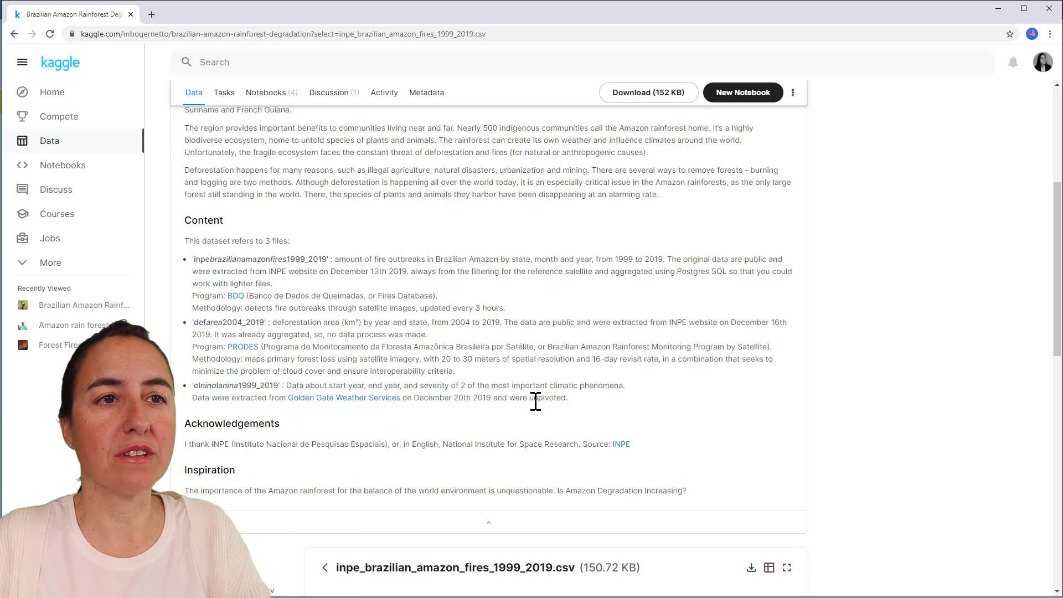
{"action": "scroll", "coordinate": [540, 410], "scroll_direction": "down", "scroll_amount": 1}
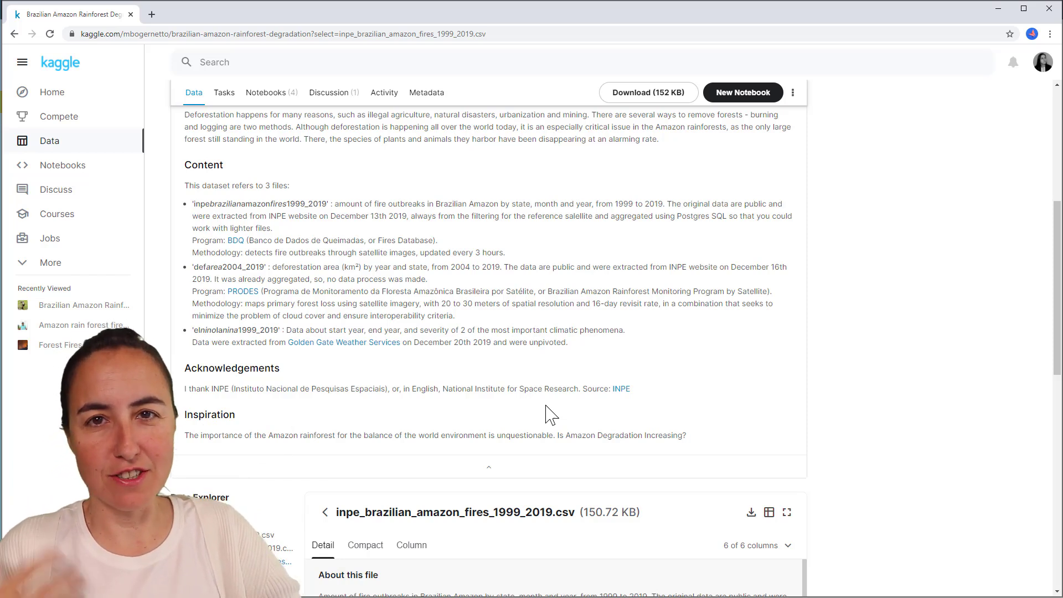
{"action": "scroll", "coordinate": [423, 387], "scroll_direction": "up", "scroll_amount": 6}
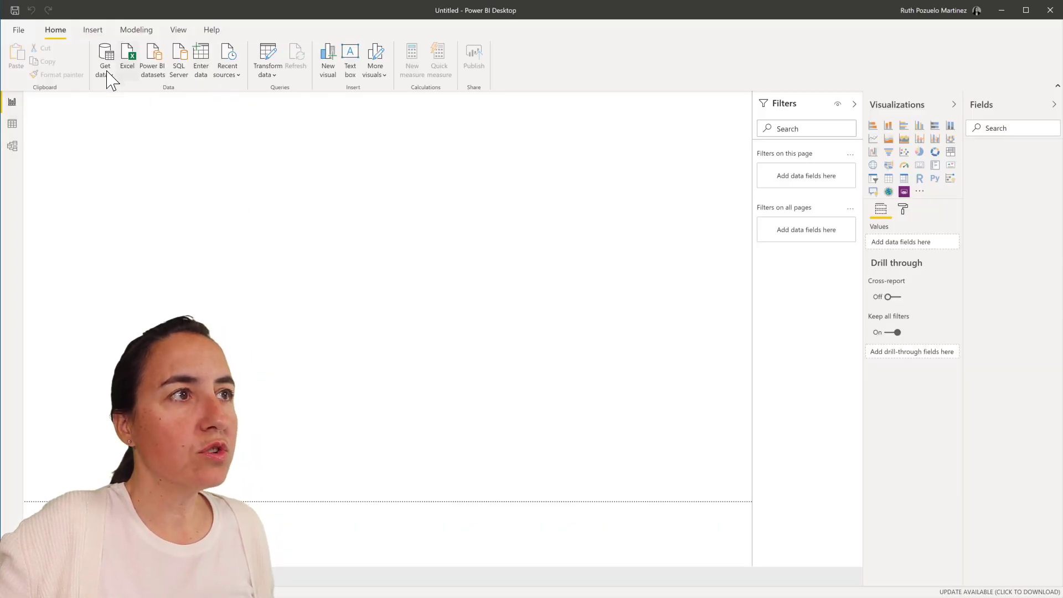
Step: Import the INPE Brazilian Amazon fires CSV through Text/CSV and open it in Power Query for transforming
{"action": "left_click", "coordinate": [105, 71]}
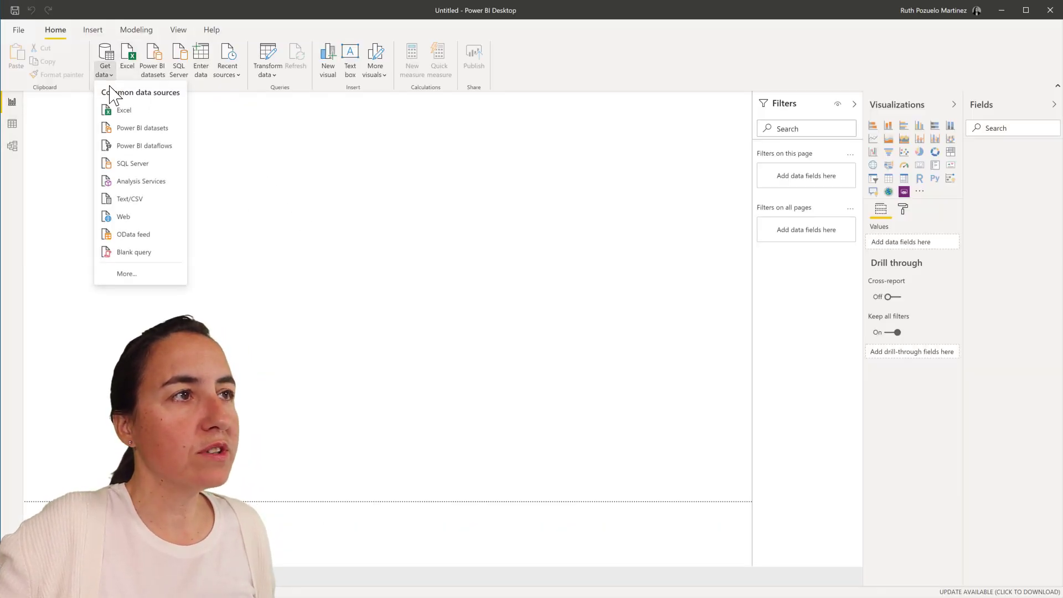
{"action": "left_click", "coordinate": [131, 200]}
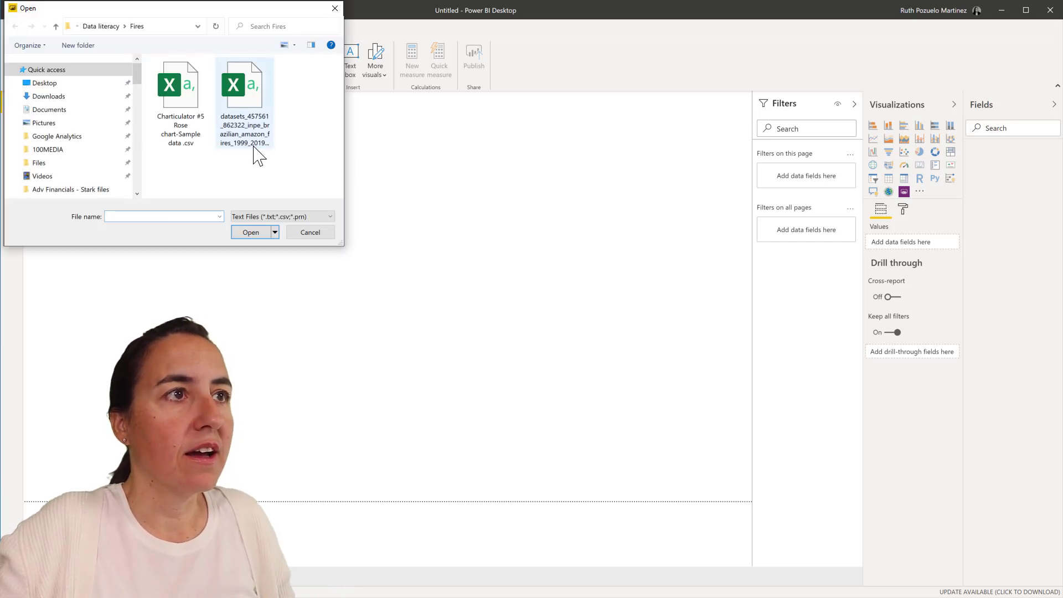
{"action": "left_click", "coordinate": [255, 149]}
{"action": "left_click", "coordinate": [258, 233]}
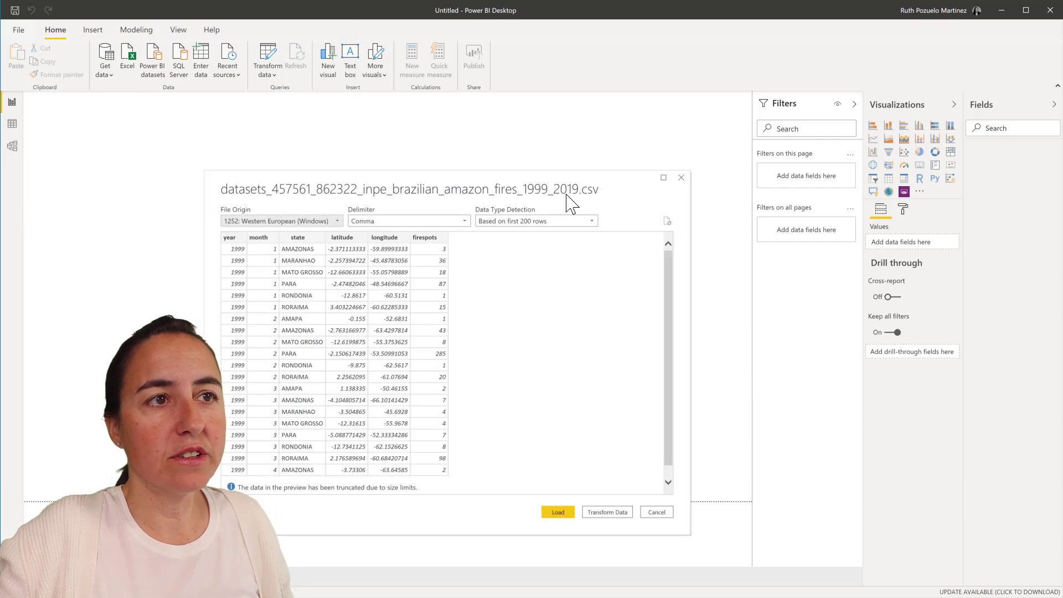
{"action": "left_click", "coordinate": [620, 512]}
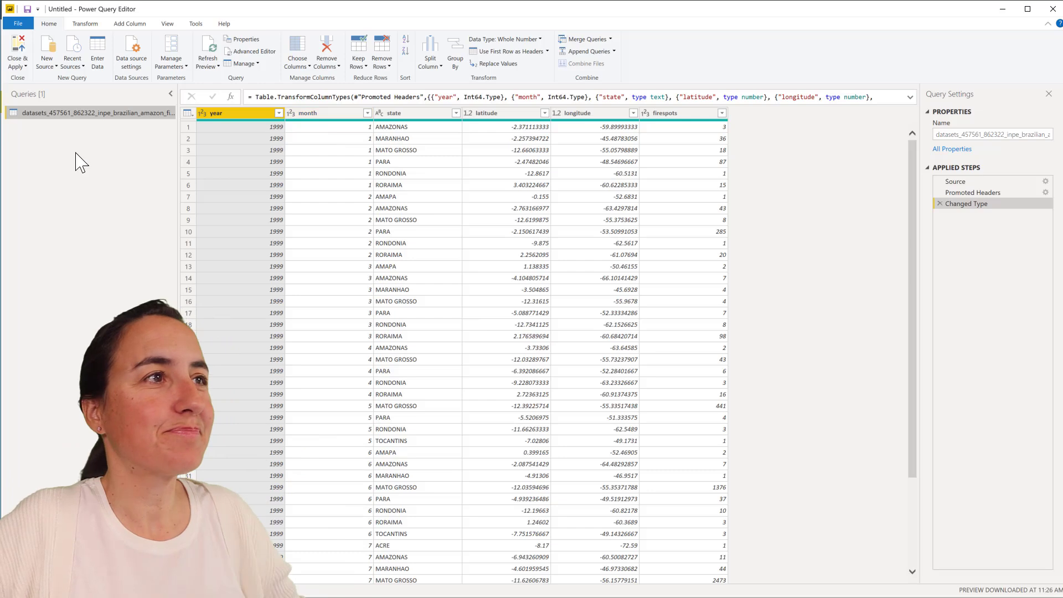
Step: Rename the fires query to Fires and create a second query from it
{"action": "left_click", "coordinate": [1031, 137]}
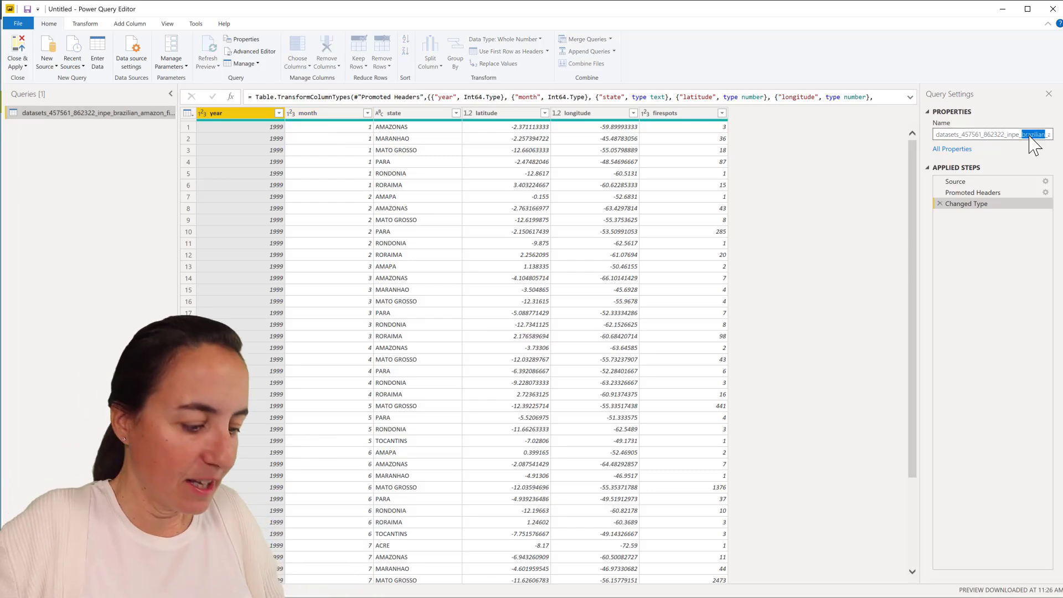
{"action": "type", "text": "Fires"}
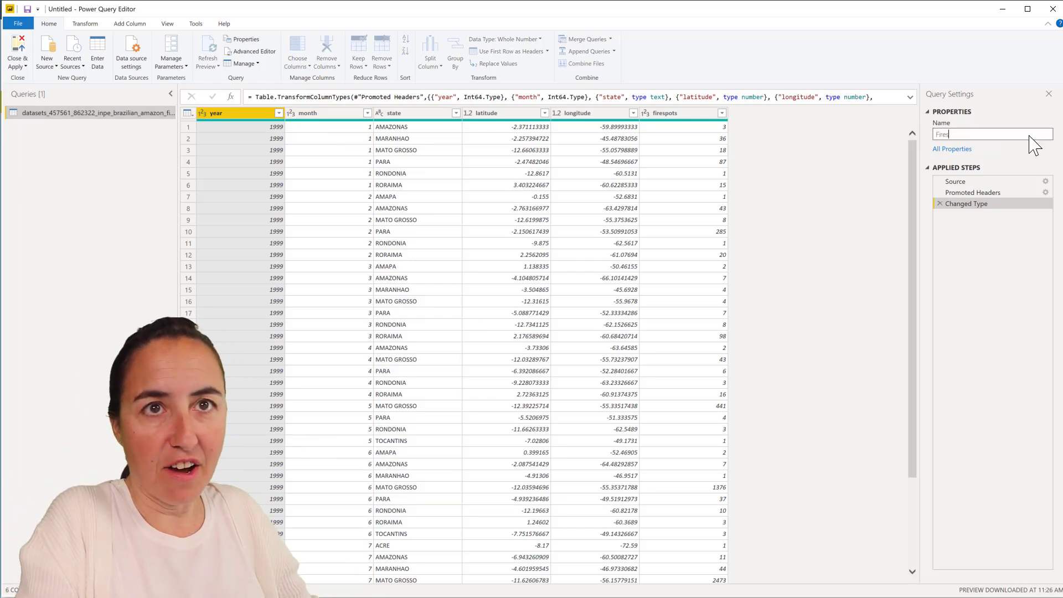
{"action": "key", "text": "Return"}
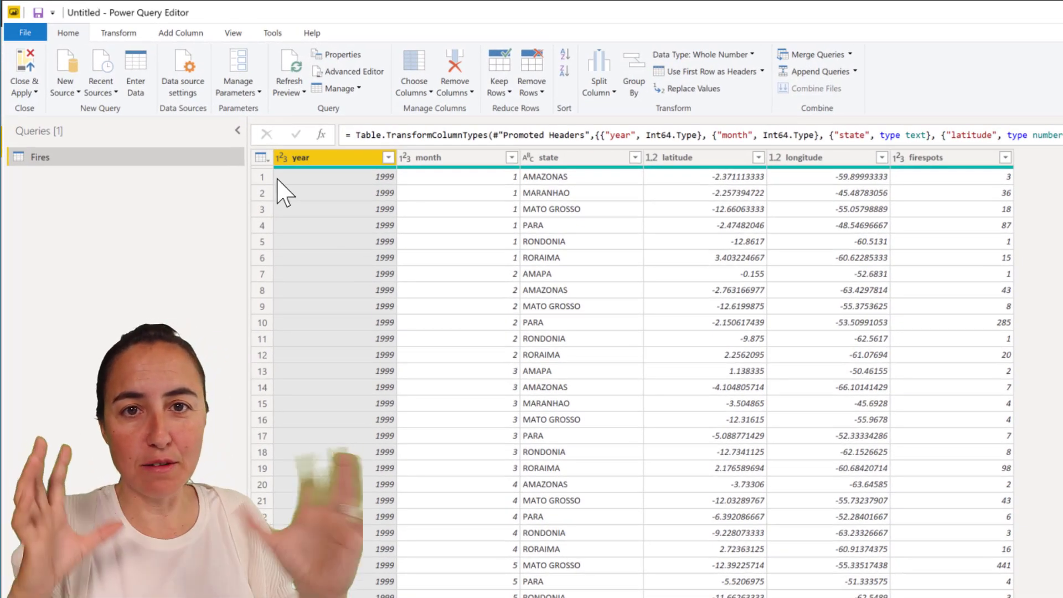
{"action": "right_click", "coordinate": [63, 158]}
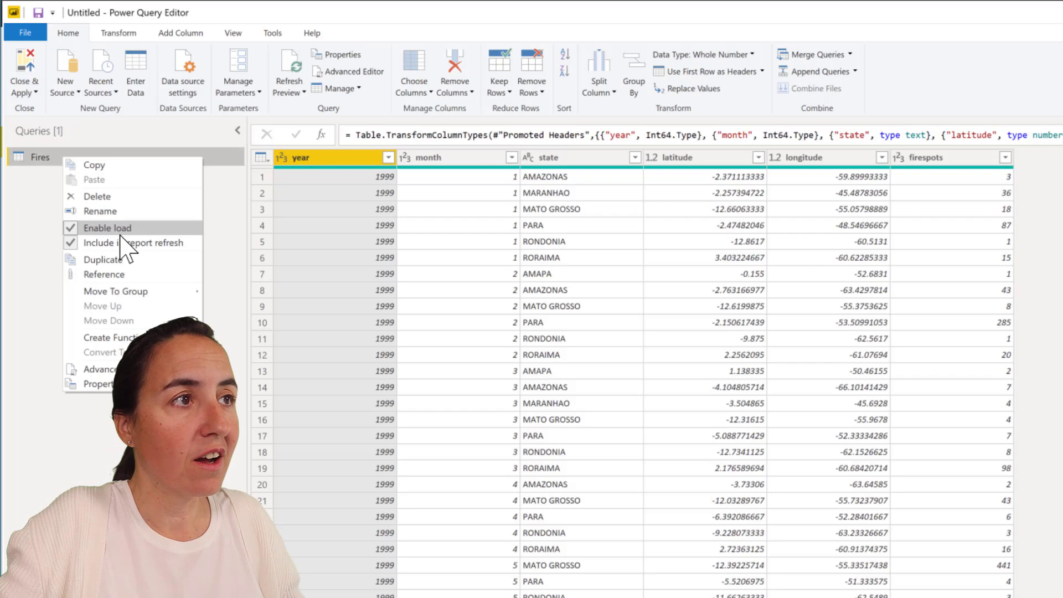
{"action": "left_click", "coordinate": [103, 259]}
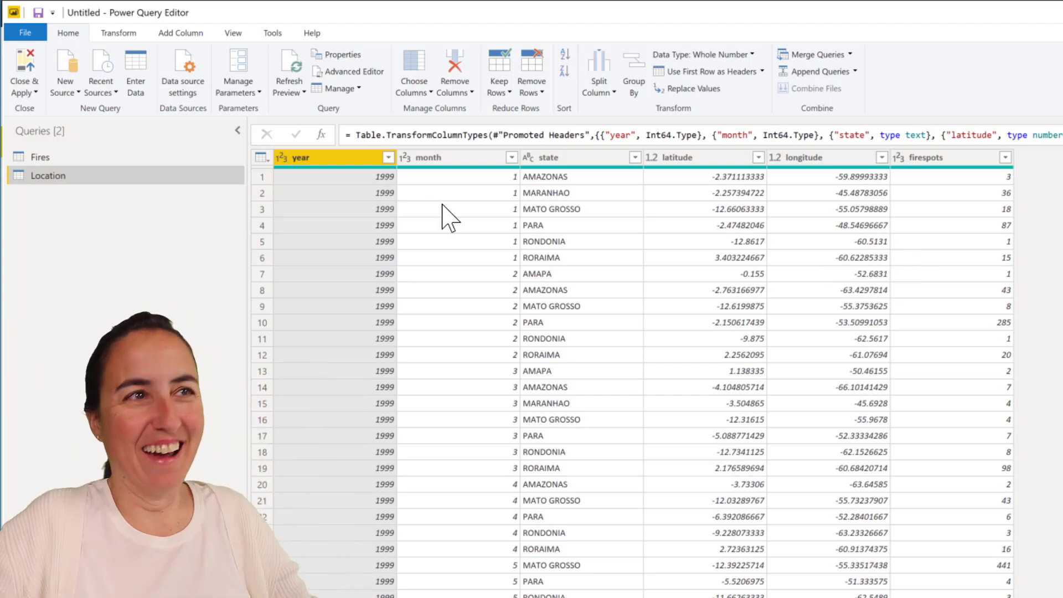
Step: Keep only the state, latitude and longitude columns in the copied query
{"action": "left_click", "coordinate": [600, 158]}
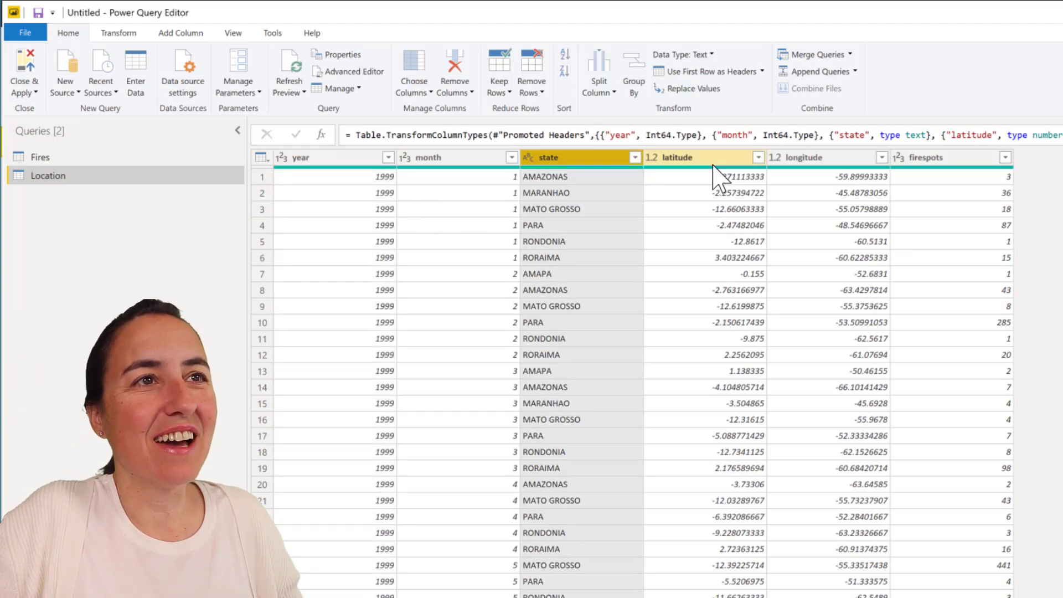
{"action": "left_click", "coordinate": [719, 157], "text": "ctrl"}
{"action": "left_click", "coordinate": [803, 160], "text": "ctrl"}
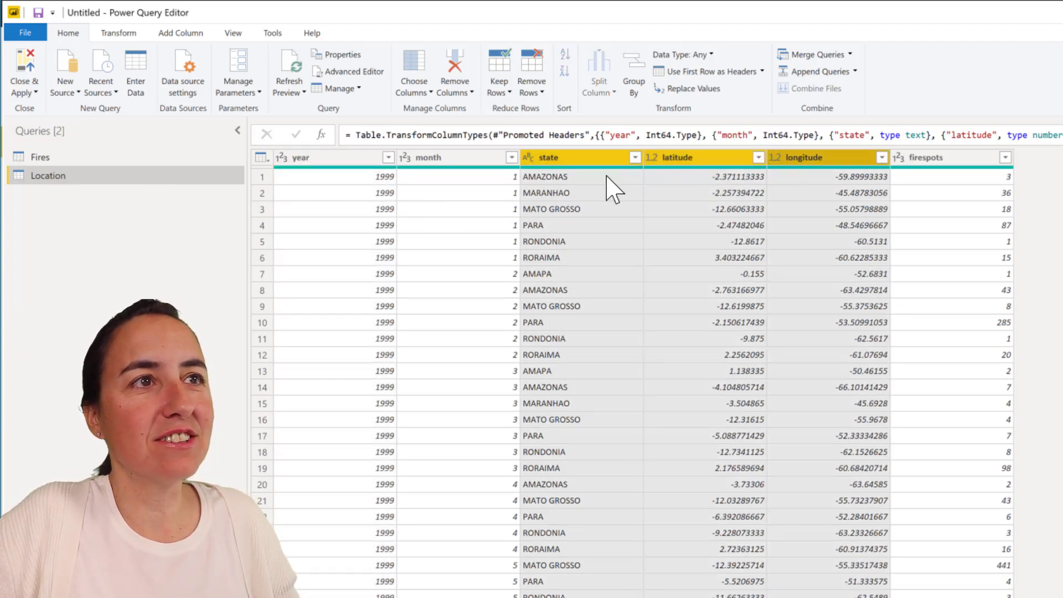
{"action": "right_click", "coordinate": [825, 166]}
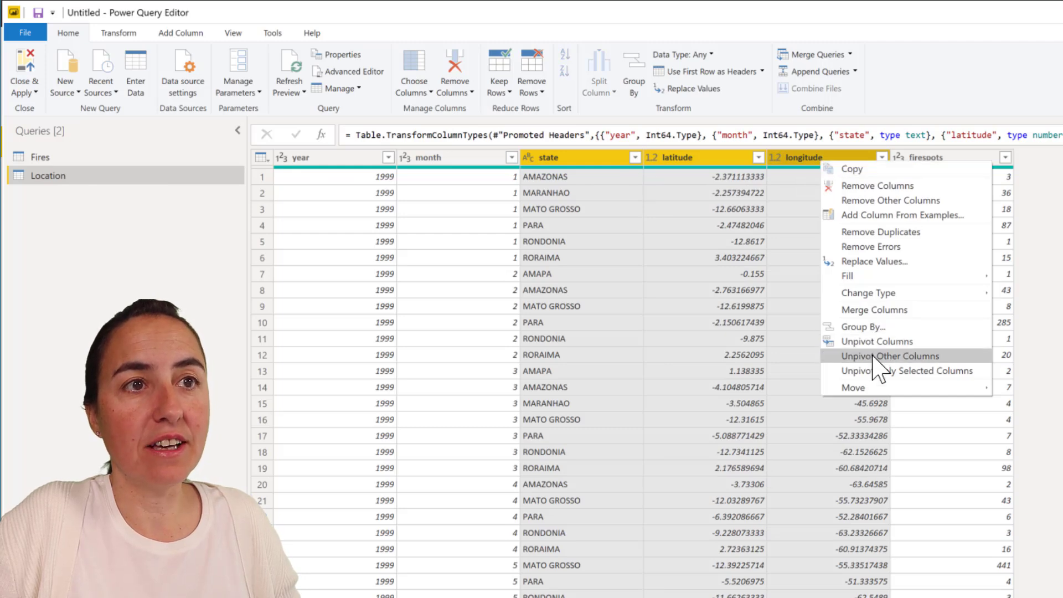
{"action": "left_click", "coordinate": [916, 202]}
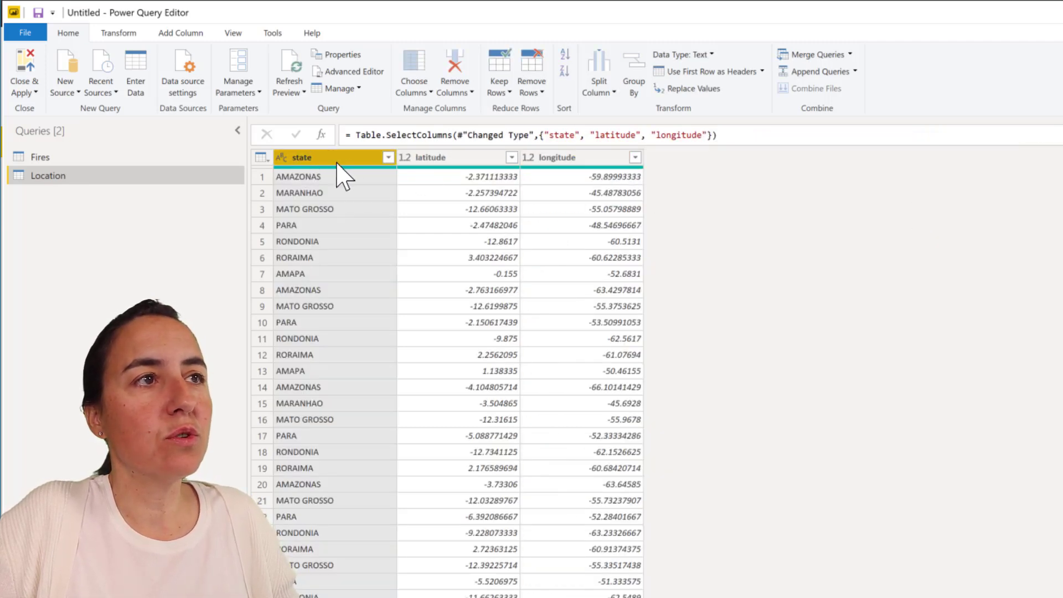
Step: Remove duplicate states so Location has one row per state, then return to Fires
{"action": "right_click", "coordinate": [338, 161]}
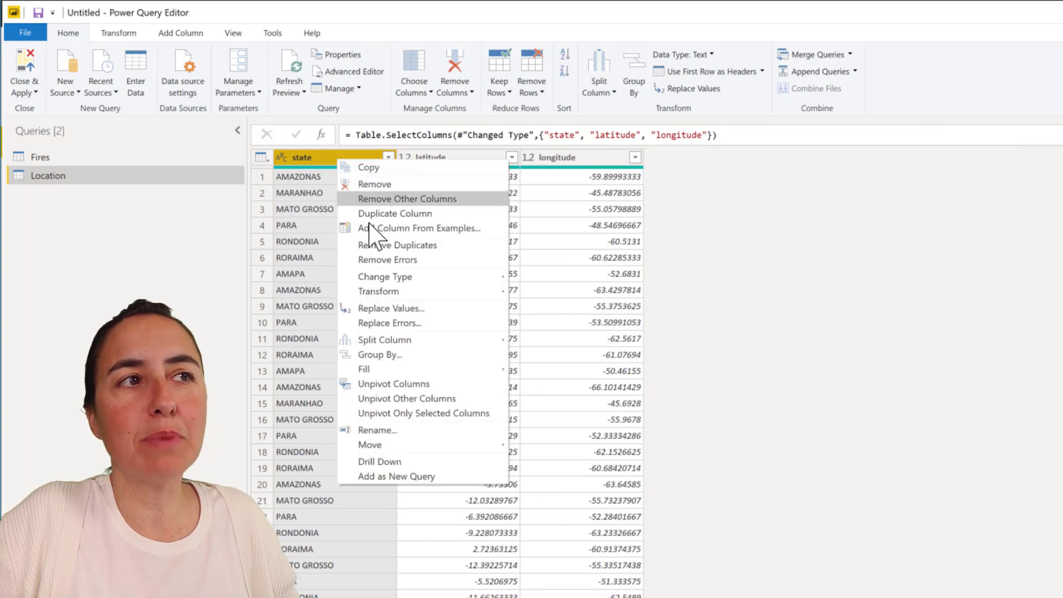
{"action": "left_click", "coordinate": [429, 247]}
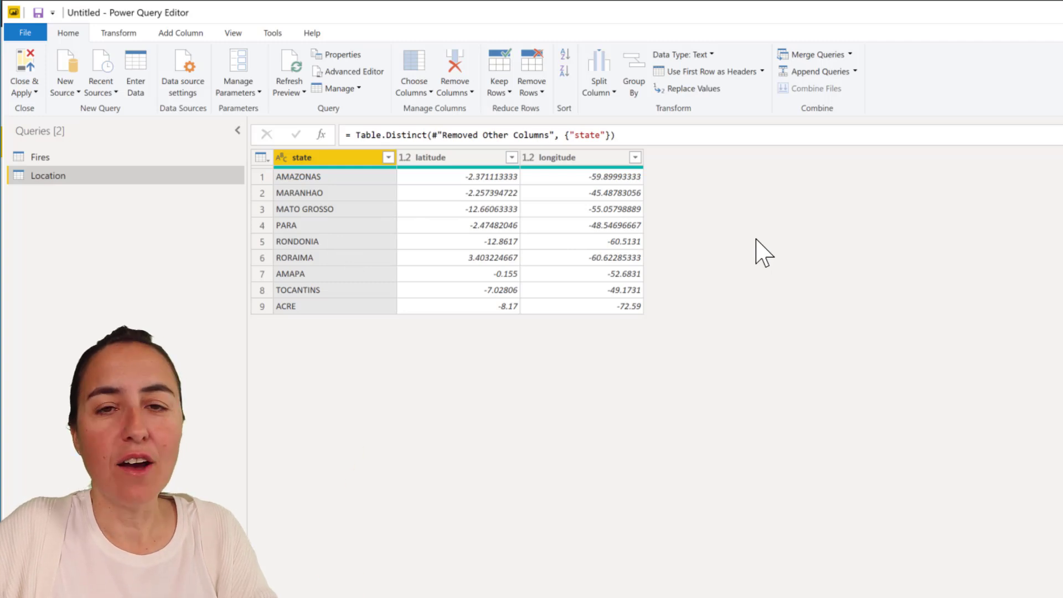
{"action": "left_click", "coordinate": [85, 159]}
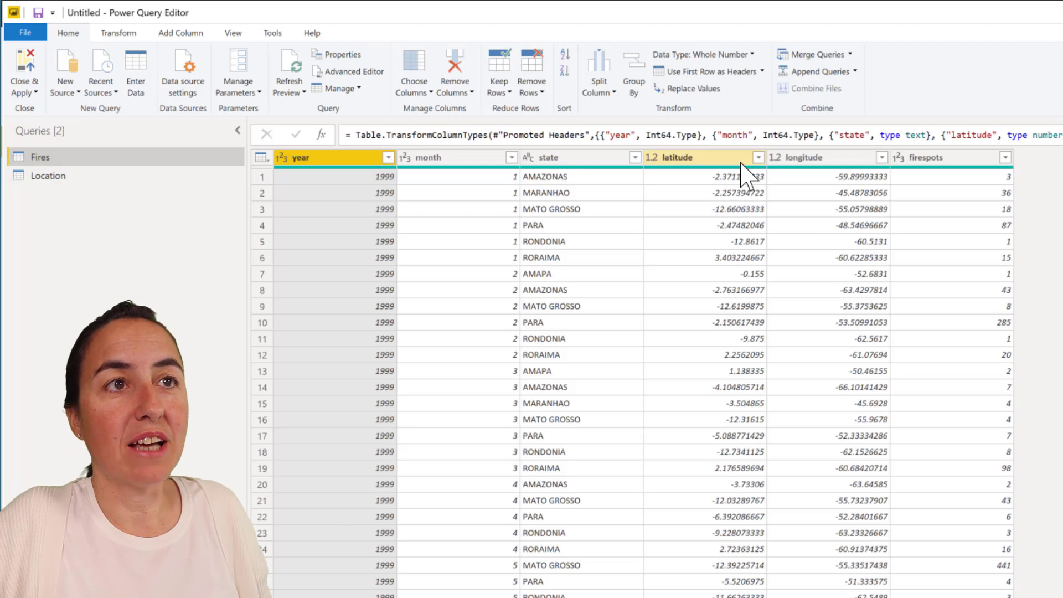
Step: Delete the latitude and longitude columns from the Fires query
{"action": "left_click", "coordinate": [736, 160]}
{"action": "left_click", "coordinate": [814, 159], "text": "ctrl"}
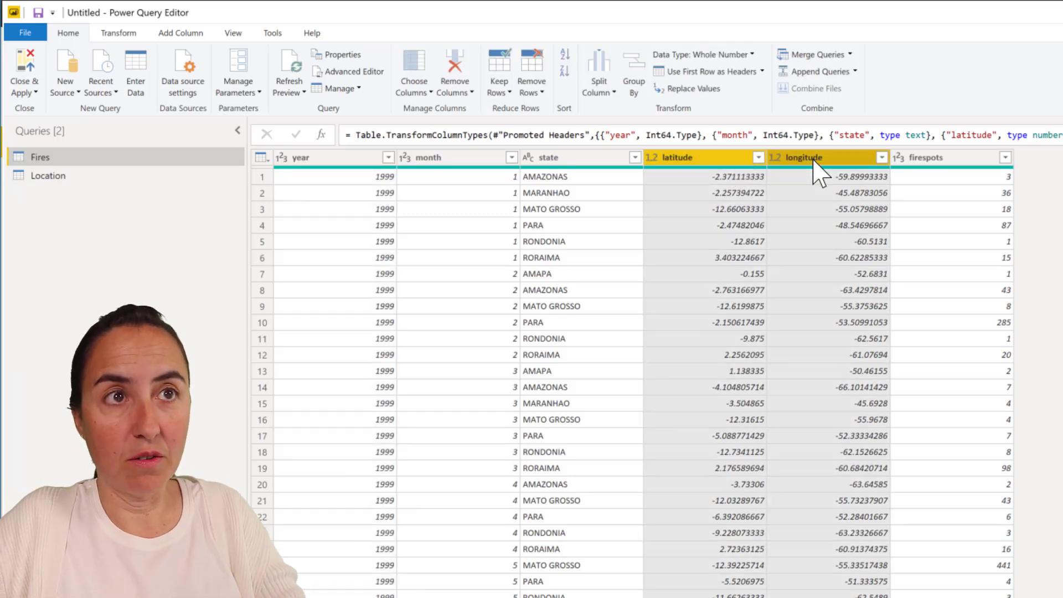
{"action": "key", "text": "Delete"}
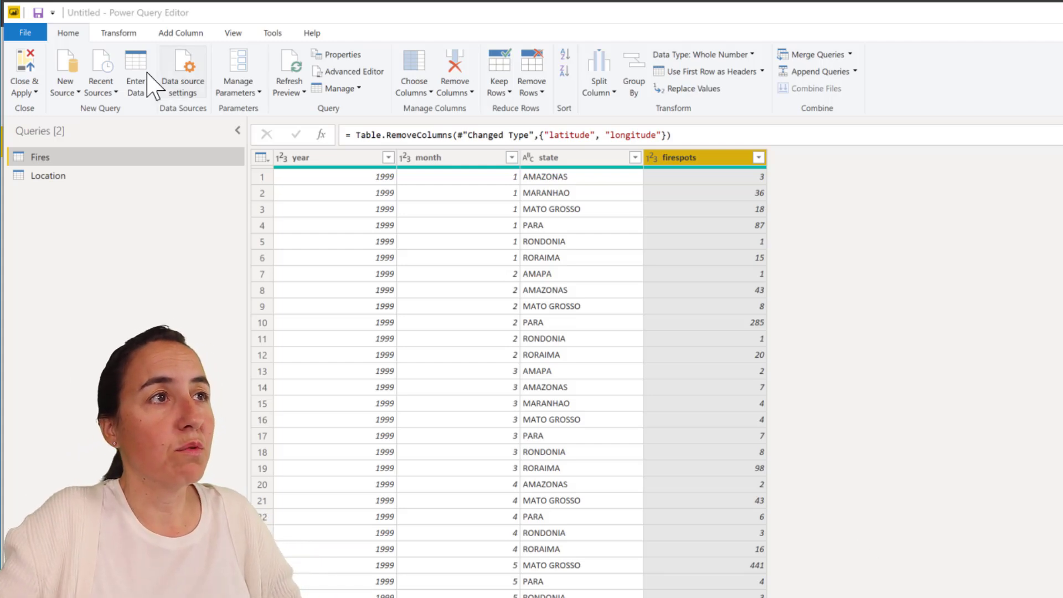
Step: Set up an advanced Group By on the year and state columns
{"action": "left_click", "coordinate": [116, 33]}
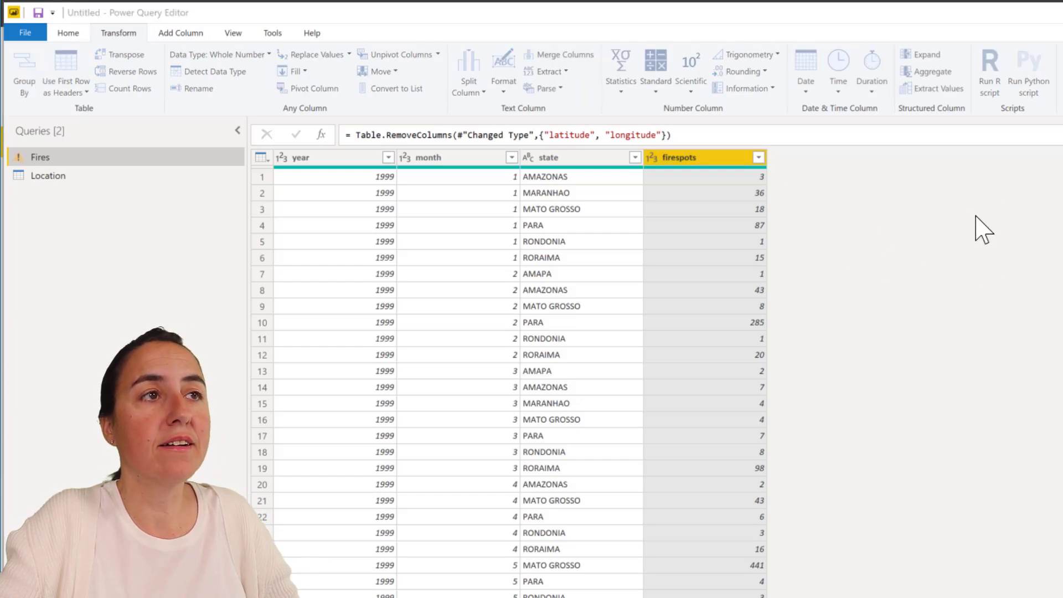
{"action": "left_click", "coordinate": [445, 447]}
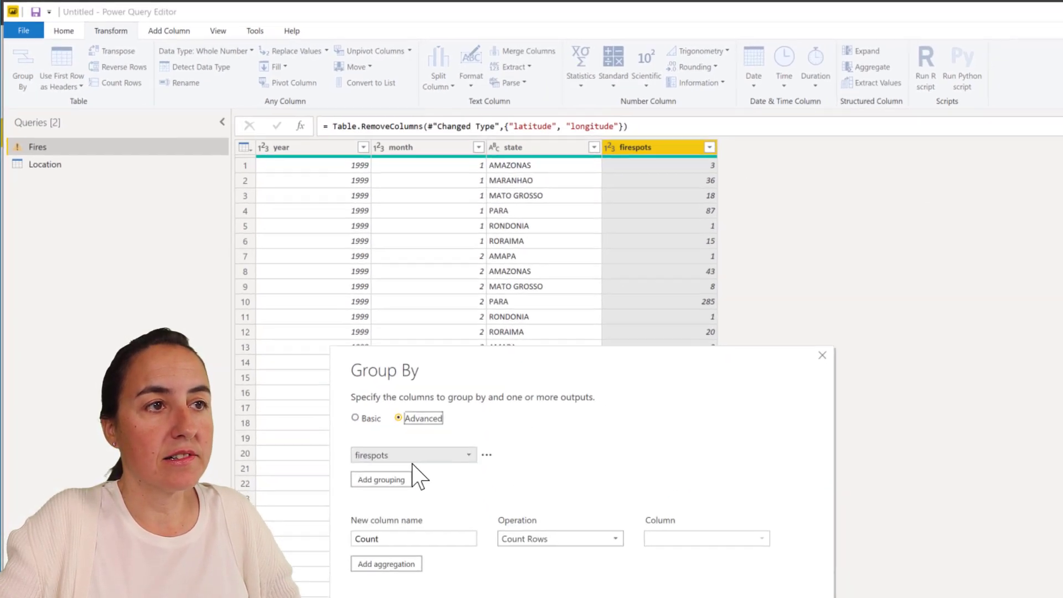
{"action": "left_click", "coordinate": [459, 488]}
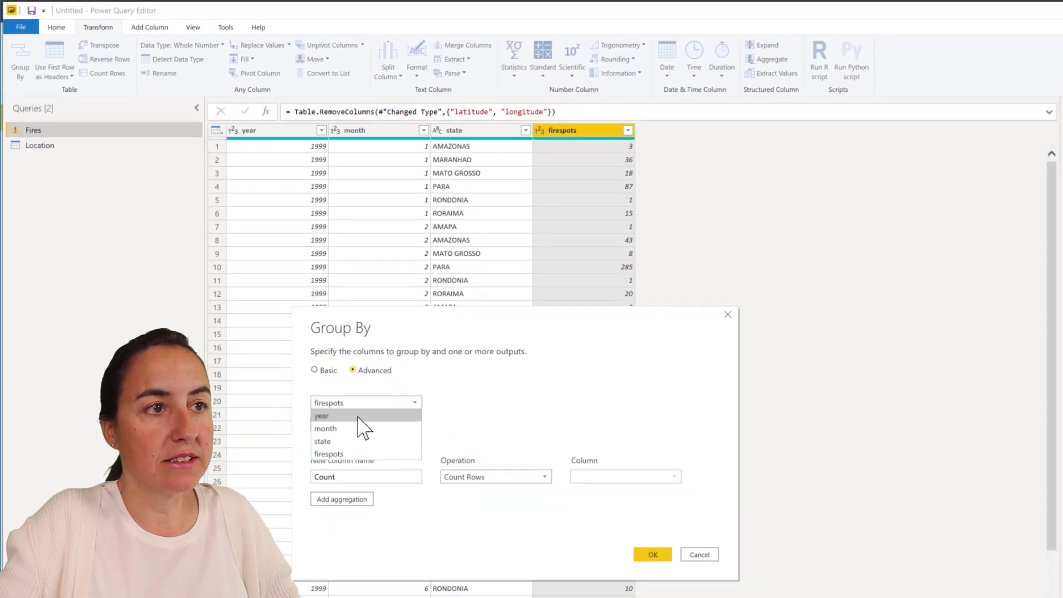
{"action": "left_click", "coordinate": [358, 416]}
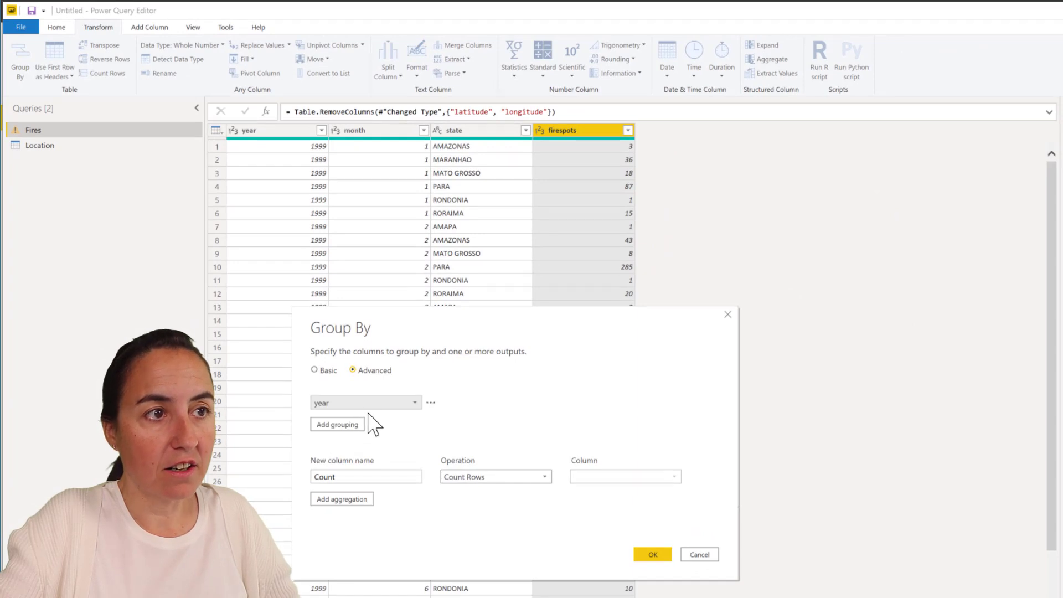
{"action": "left_click", "coordinate": [348, 426]}
{"action": "left_click", "coordinate": [367, 424]}
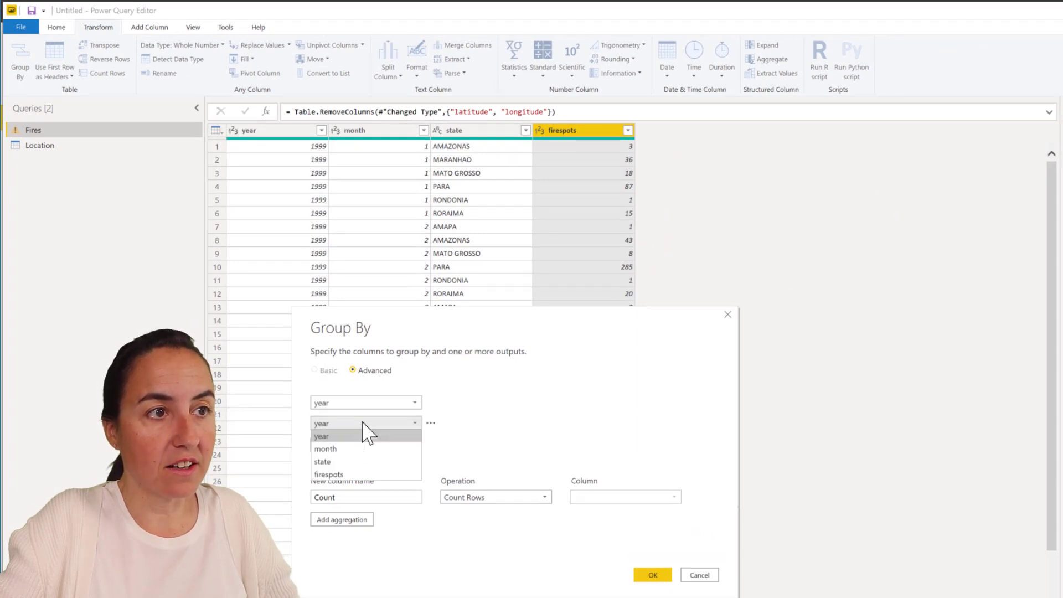
{"action": "left_click", "coordinate": [348, 461]}
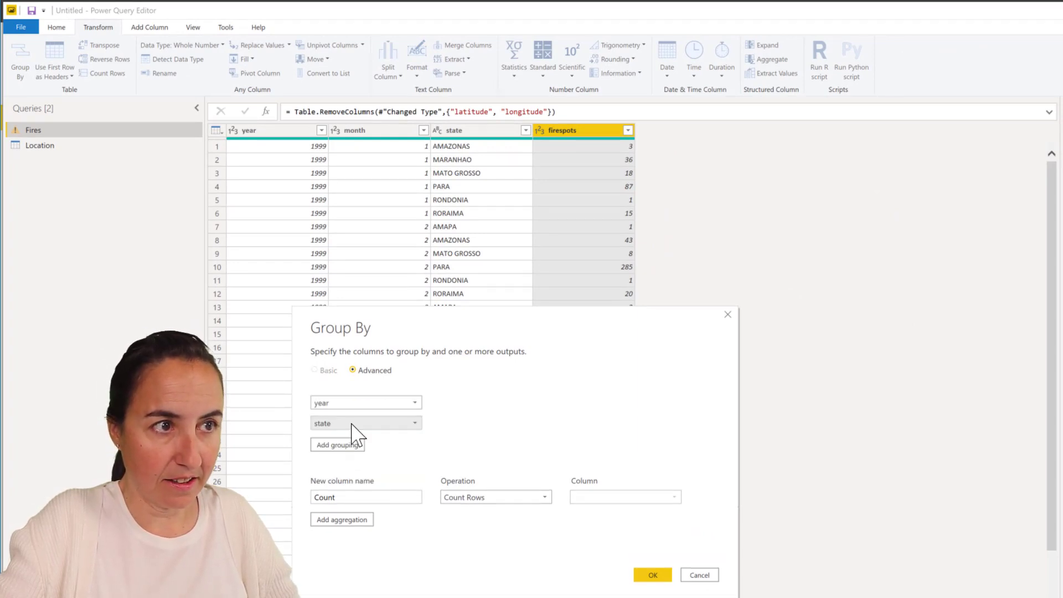
Step: Add a Fires column that sums firespots, then apply the grouping
{"action": "left_click", "coordinate": [497, 500]}
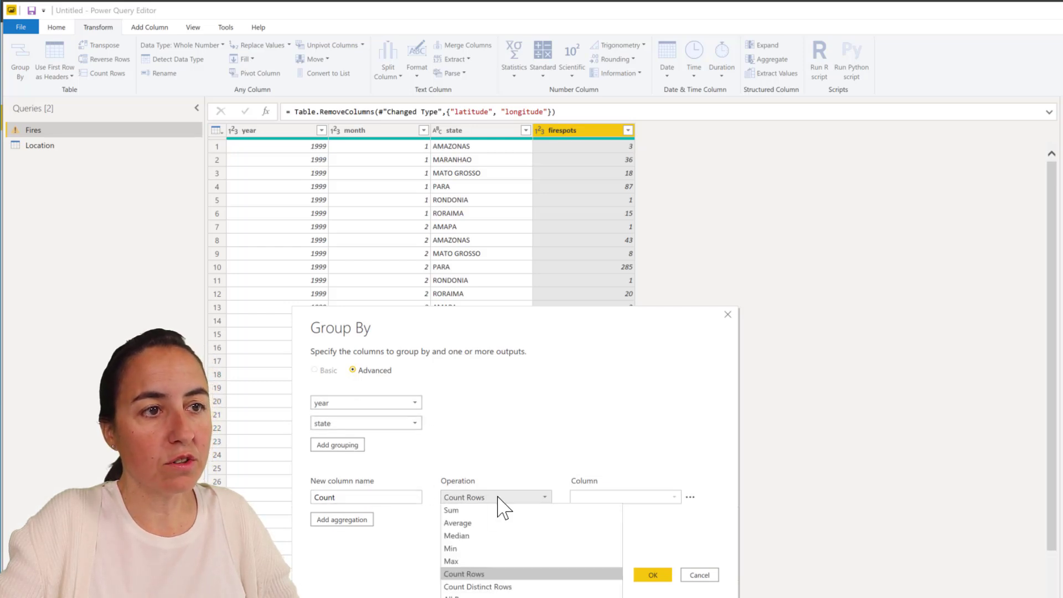
{"action": "left_click", "coordinate": [476, 510]}
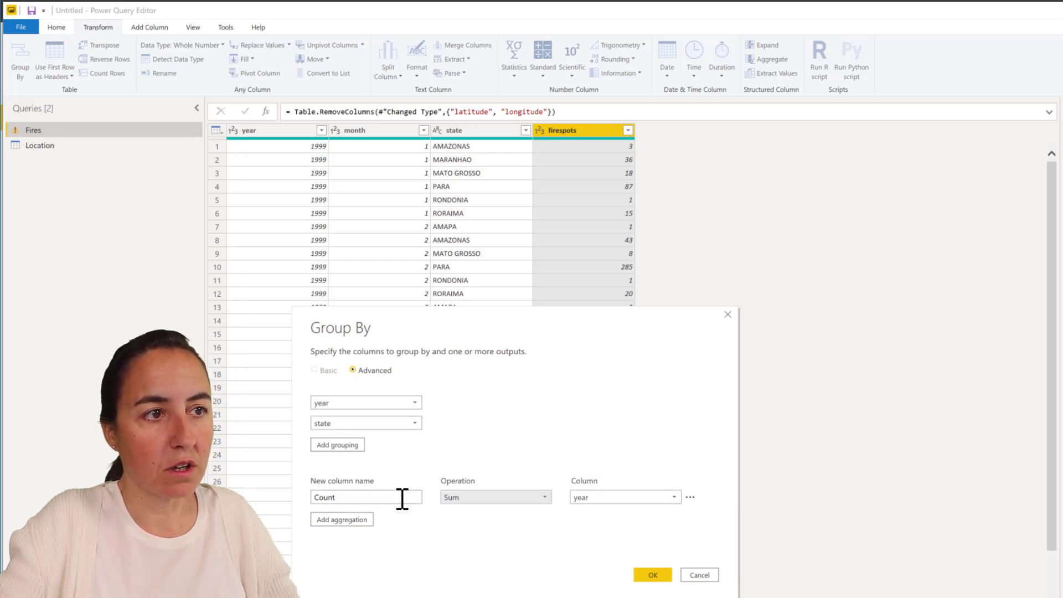
{"action": "left_click_drag", "start_coordinate": [403, 496], "coordinate": [292, 501]}
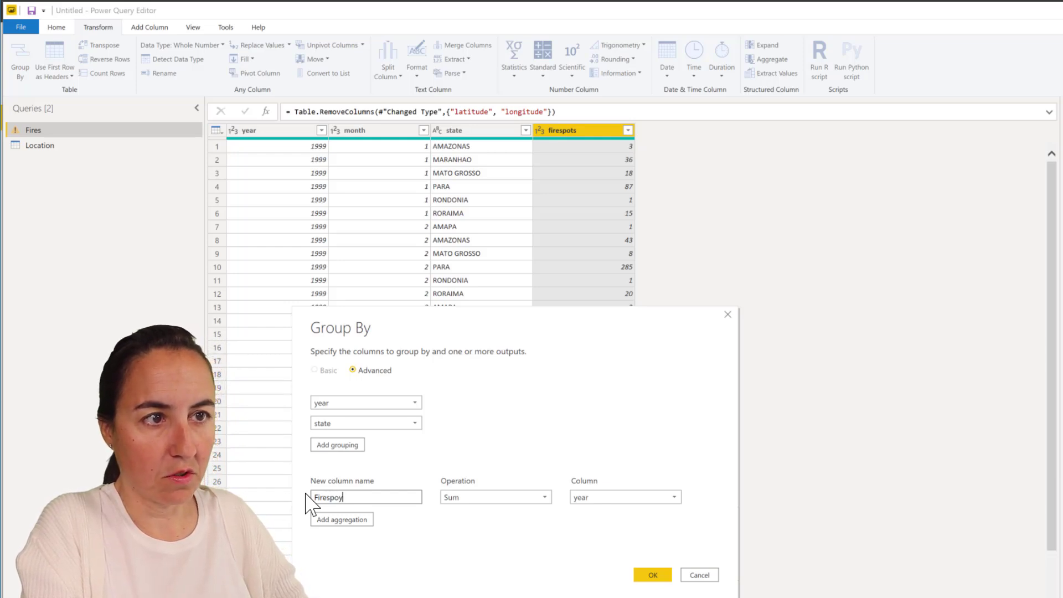
{"action": "type", "text": "s"}
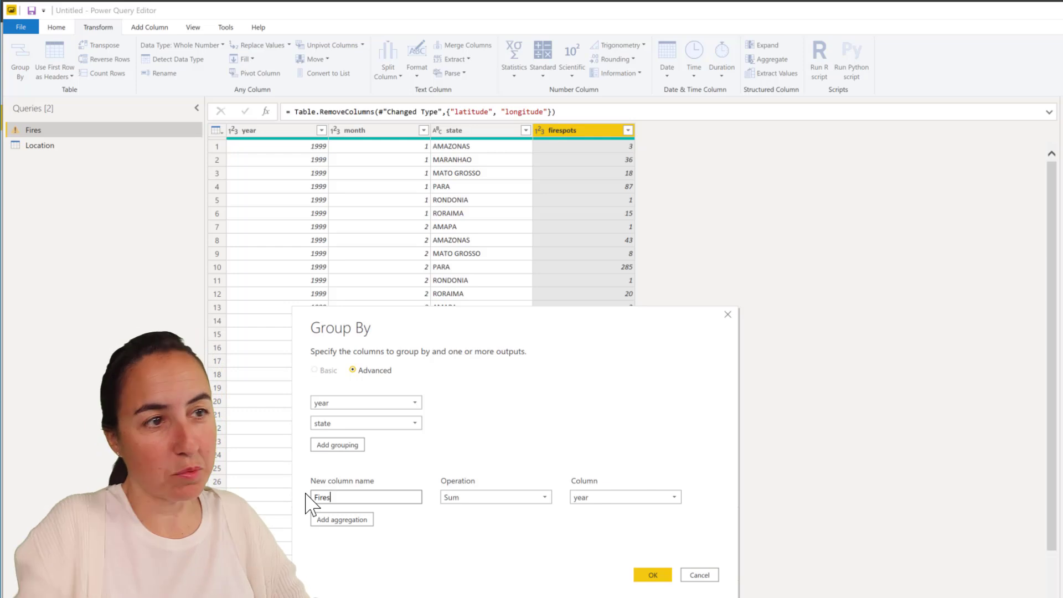
{"action": "left_click", "coordinate": [602, 498]}
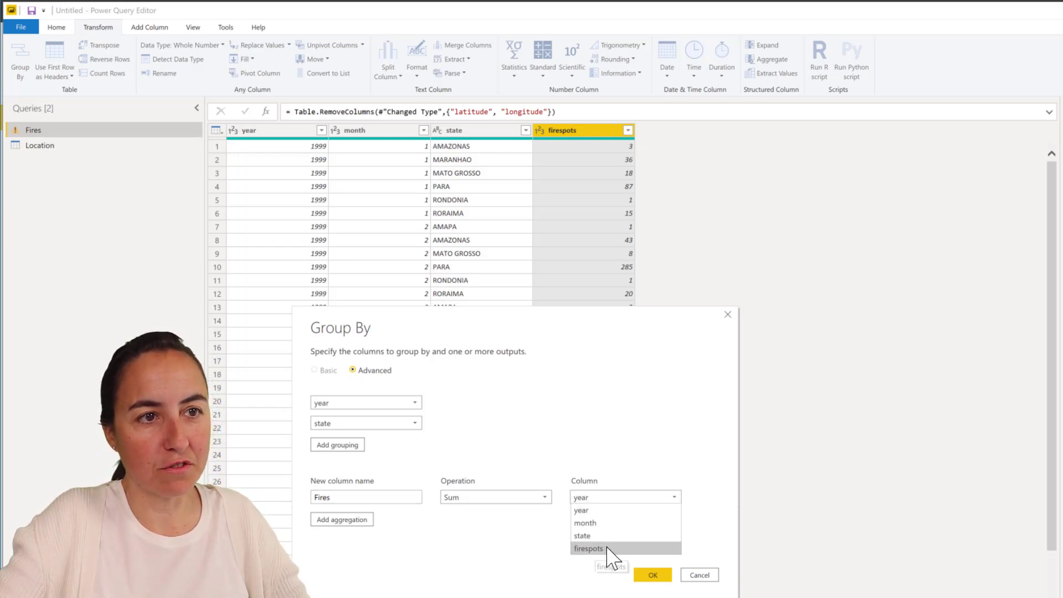
{"action": "left_click", "coordinate": [608, 549]}
{"action": "left_click", "coordinate": [654, 575]}
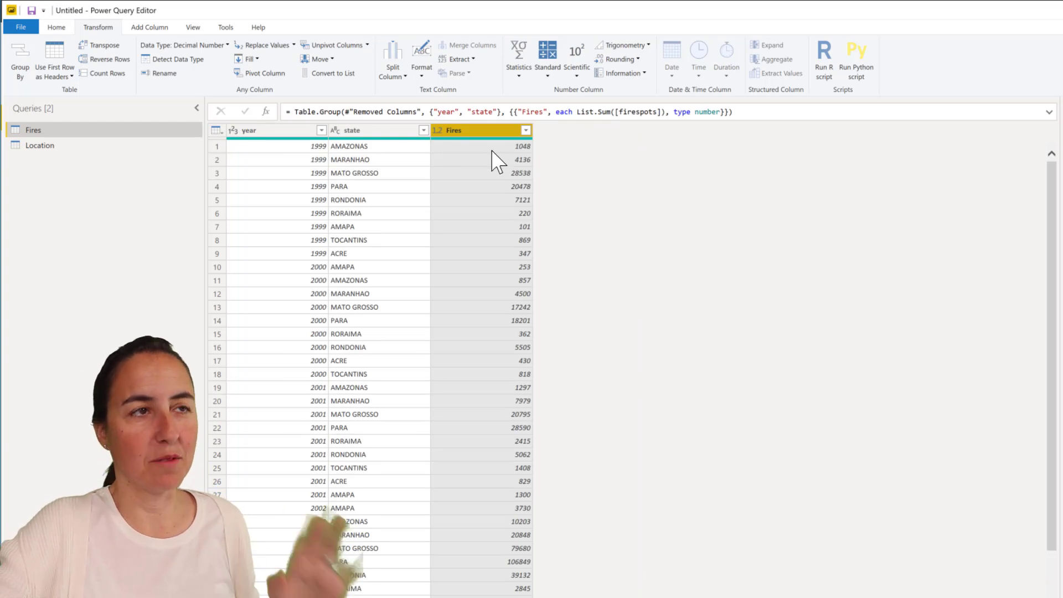
Step: Filter the year column to keep only the years 2013 through 2019
{"action": "left_click", "coordinate": [321, 130]}
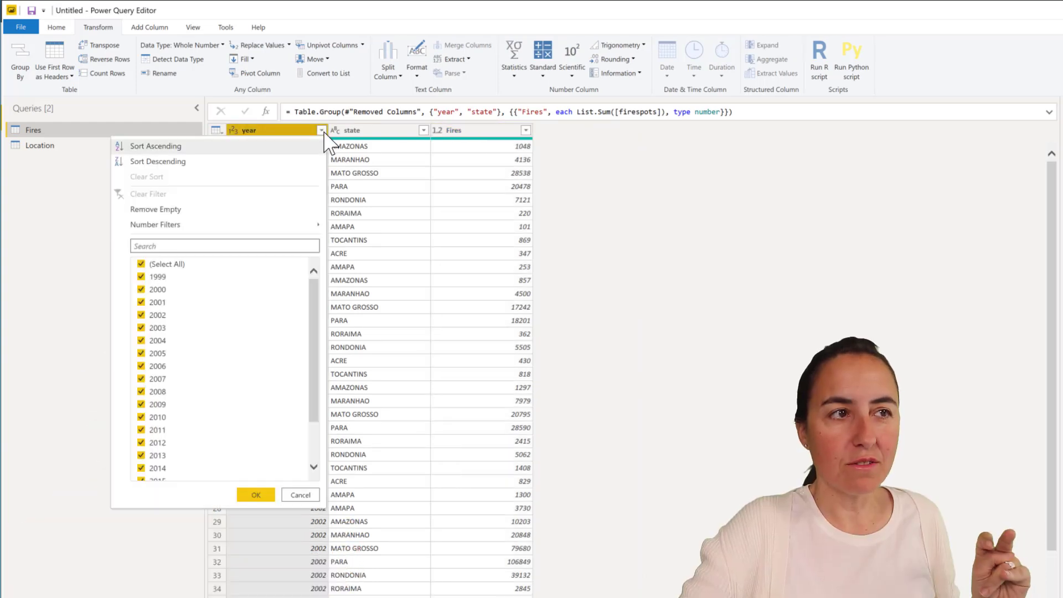
{"action": "left_click", "coordinate": [178, 265]}
{"action": "scroll", "coordinate": [201, 423], "scroll_direction": "down", "scroll_amount": 2}
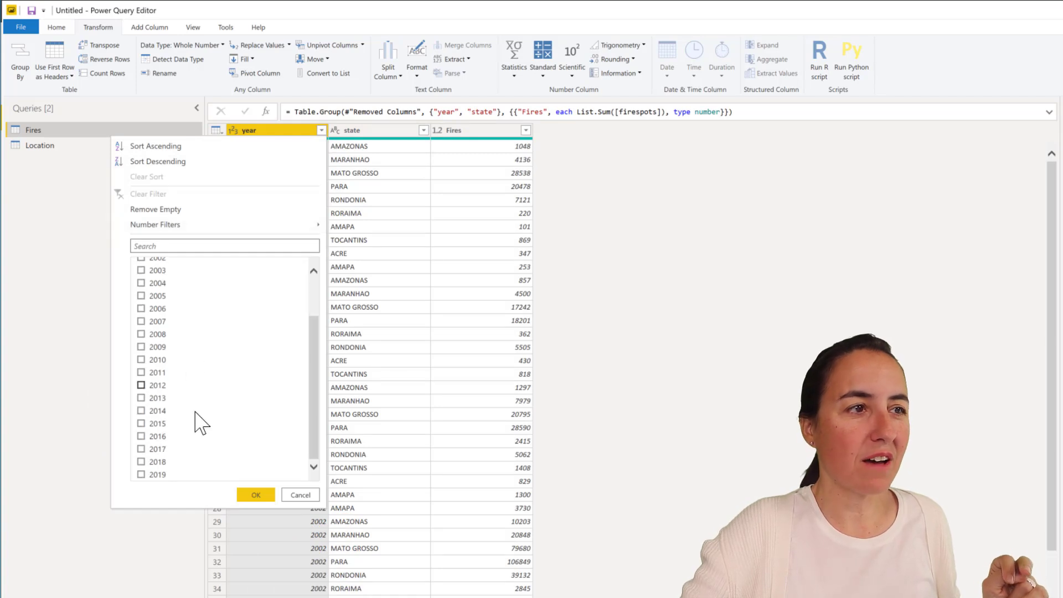
{"action": "left_click", "coordinate": [155, 475]}
{"action": "left_click", "coordinate": [156, 461]}
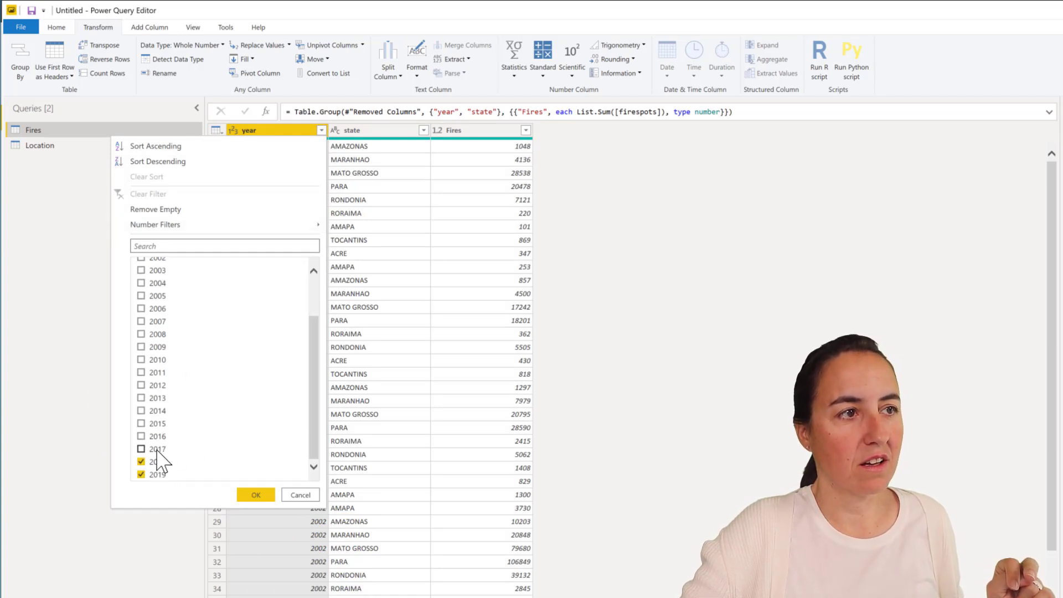
{"action": "left_click", "coordinate": [157, 436]}
{"action": "left_click", "coordinate": [157, 424]}
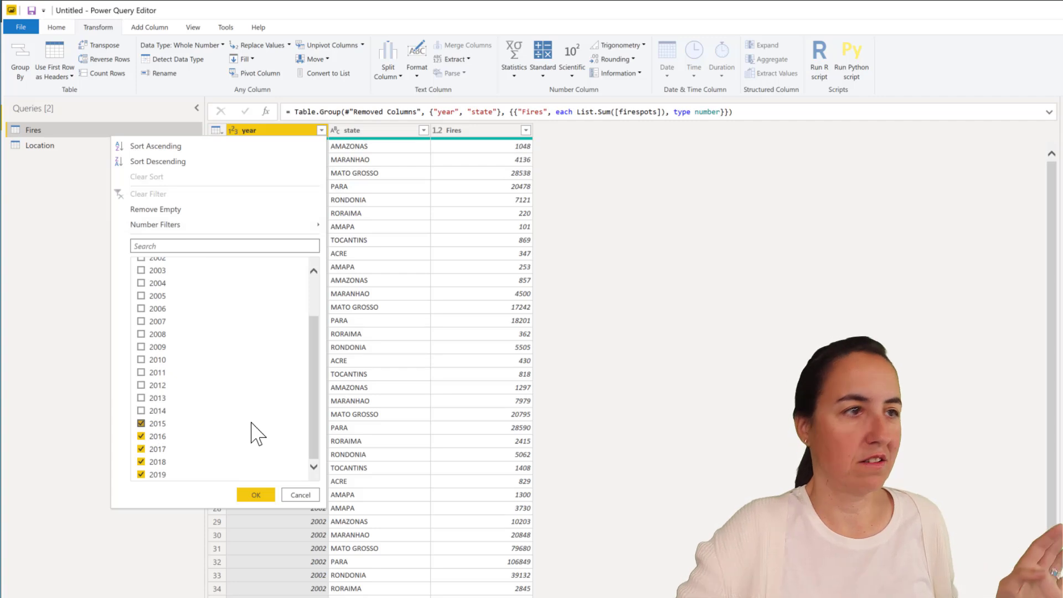
{"action": "left_click", "coordinate": [258, 495]}
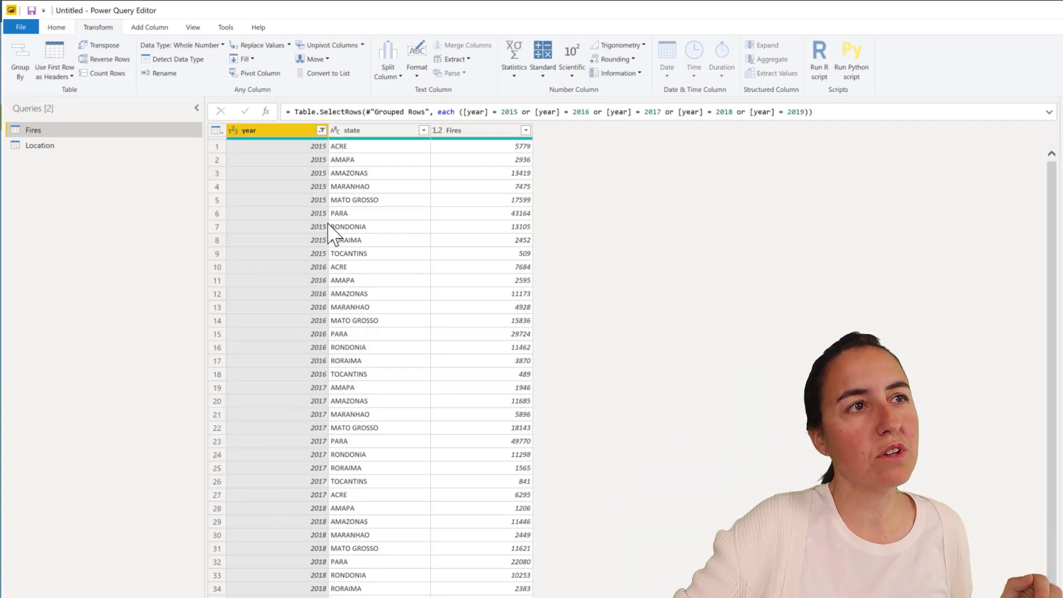
{"action": "left_click", "coordinate": [321, 130]}
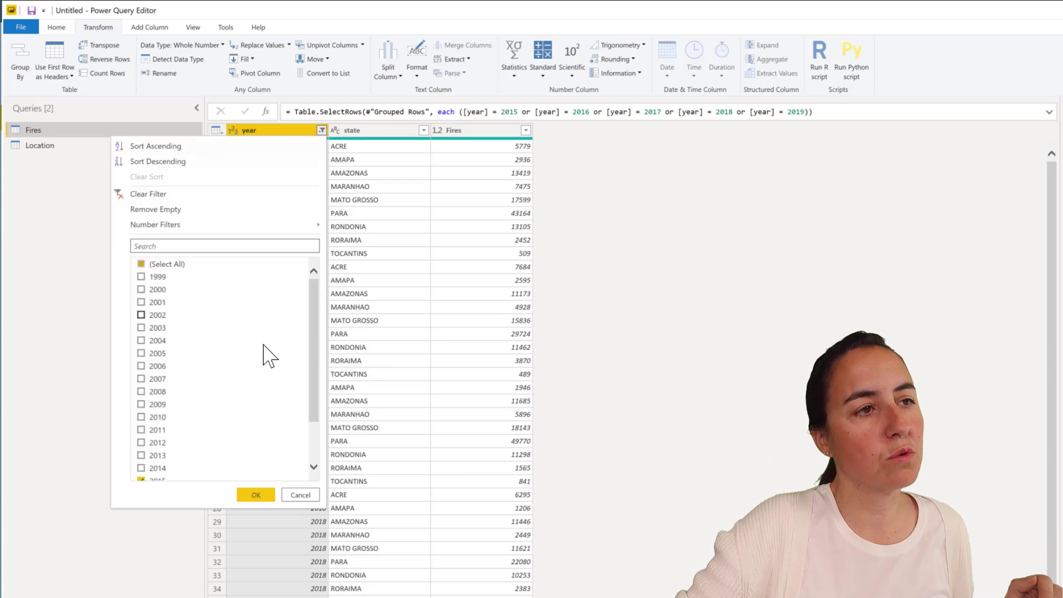
{"action": "left_click", "coordinate": [160, 454]}
{"action": "left_click", "coordinate": [256, 495]}
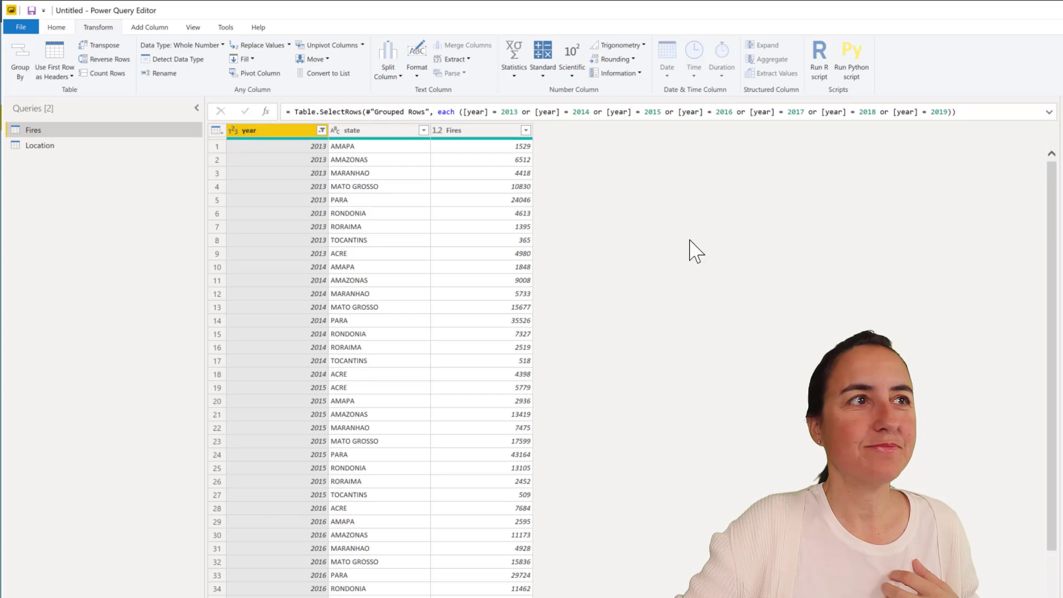
Step: Close & Apply to load Fires and Location, check their relationship in Model view, then return to Report view
{"action": "left_click", "coordinate": [55, 27]}
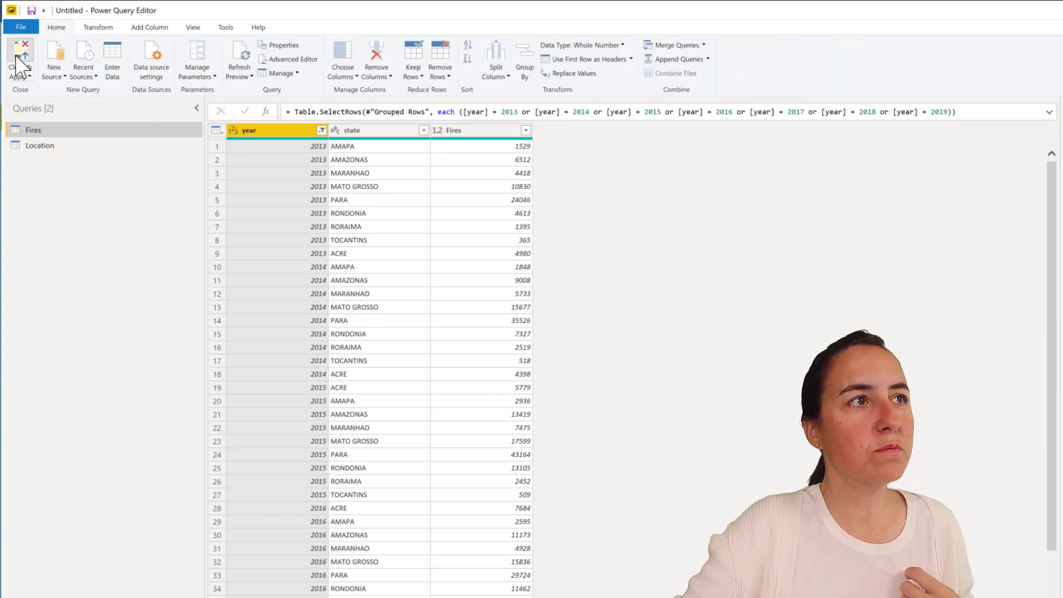
{"action": "left_click", "coordinate": [20, 55]}
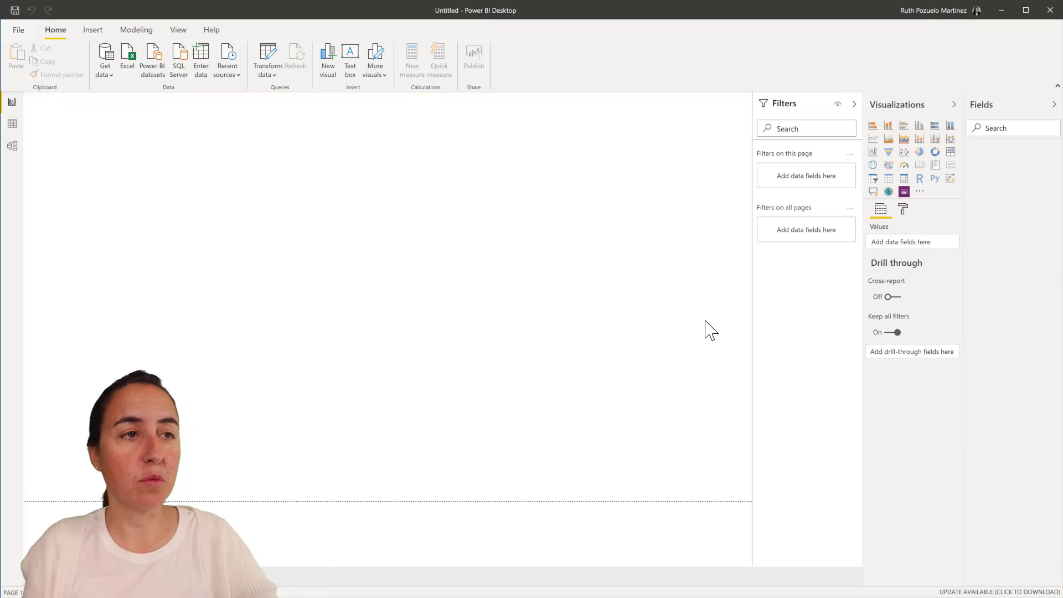
{"action": "left_click", "coordinate": [11, 148]}
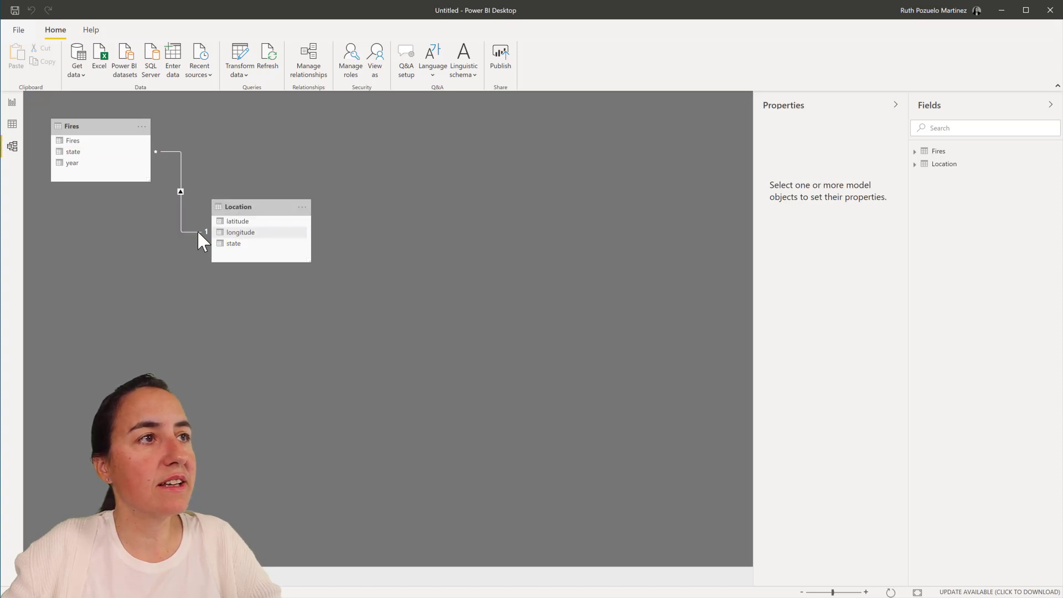
{"action": "left_click", "coordinate": [12, 103]}
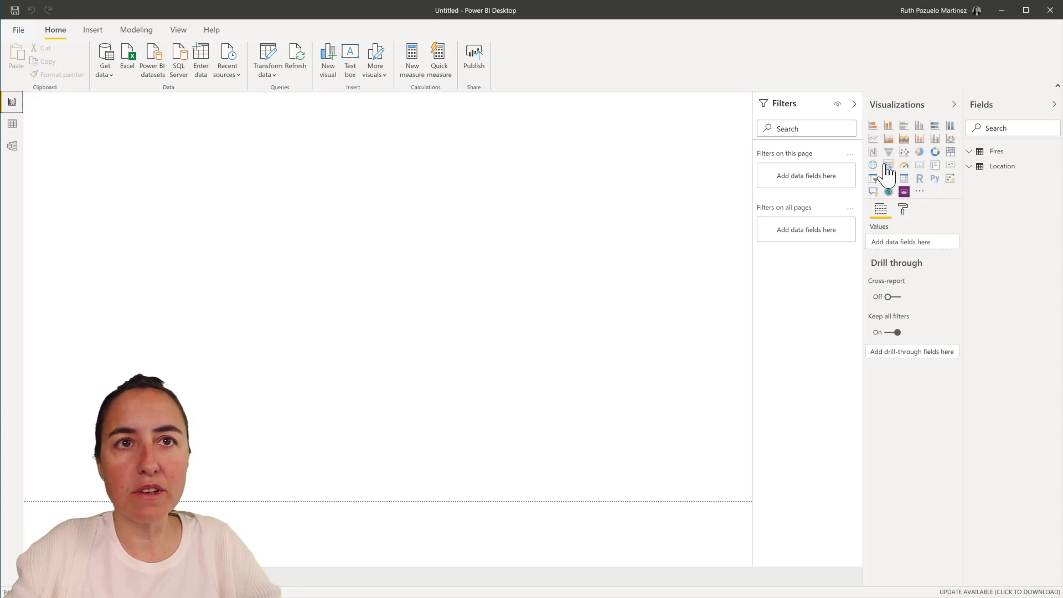
Step: Add a map visual with Location's latitude in the Latitude well
{"action": "left_click", "coordinate": [976, 172]}
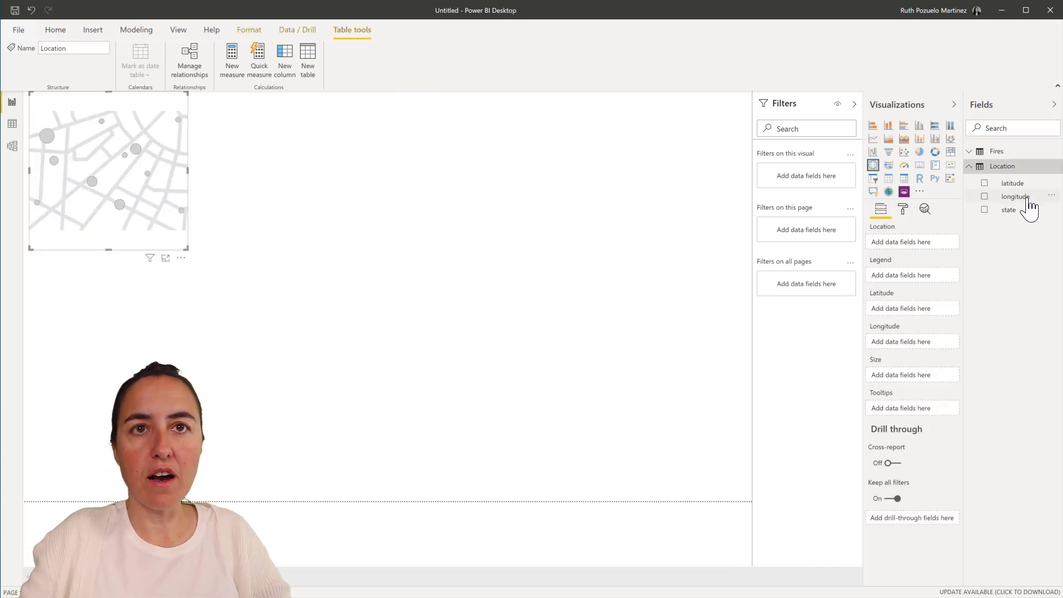
{"action": "left_click_drag", "start_coordinate": [1022, 189], "coordinate": [904, 344]}
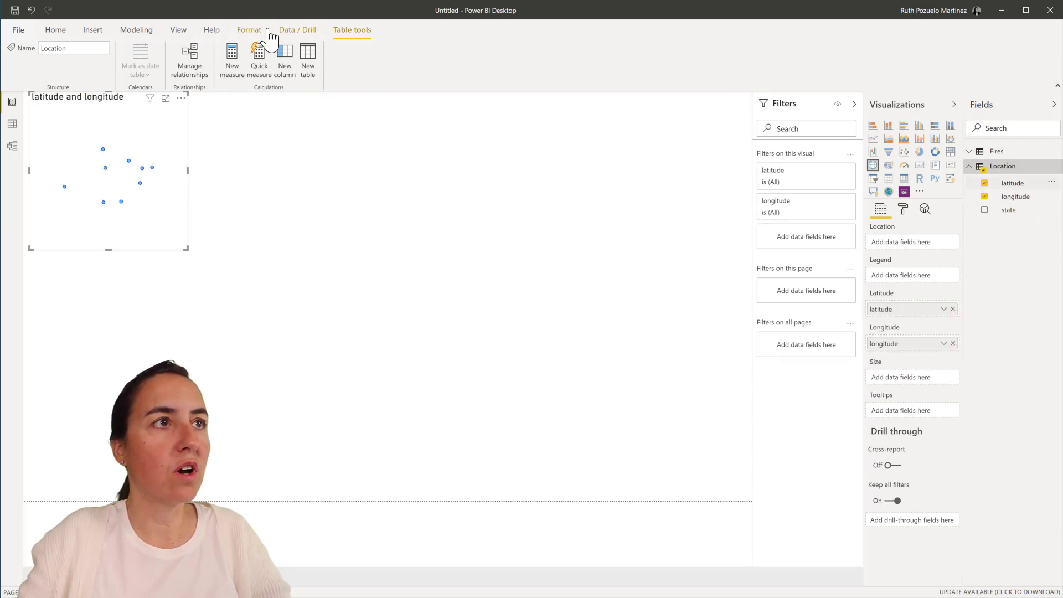
{"action": "left_click", "coordinate": [249, 31]}
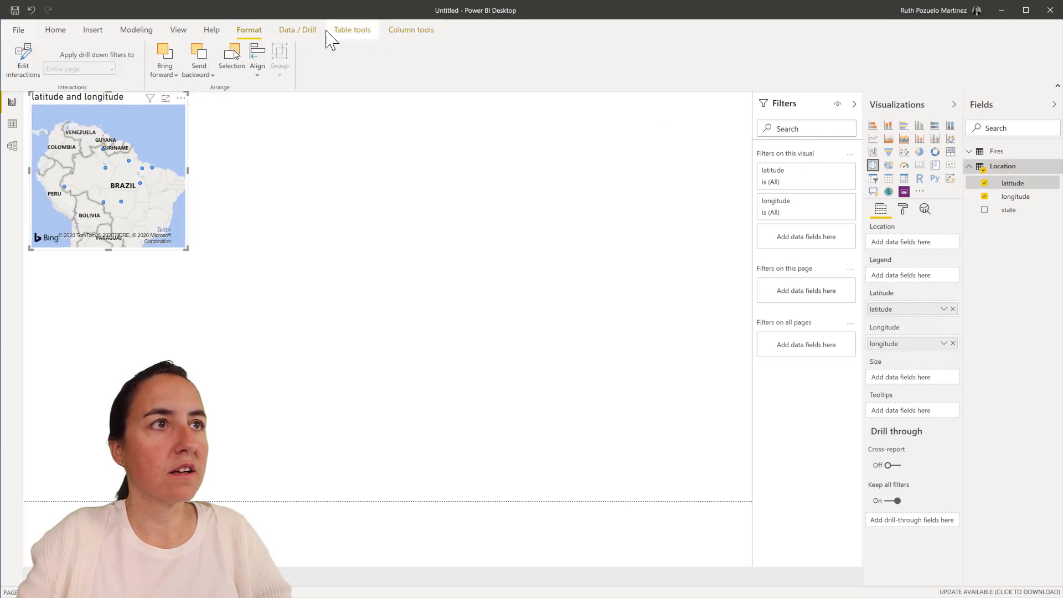
Step: Categorise latitude as Latitude and longitude as Longitude, and enlarge the map to fill the page
{"action": "left_click", "coordinate": [405, 30]}
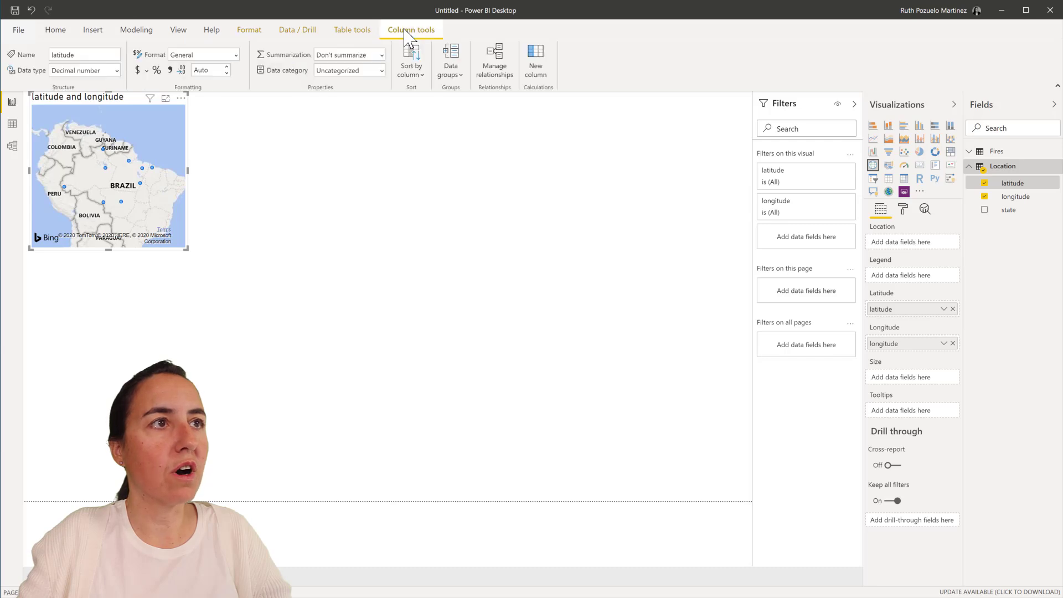
{"action": "left_click", "coordinate": [382, 70]}
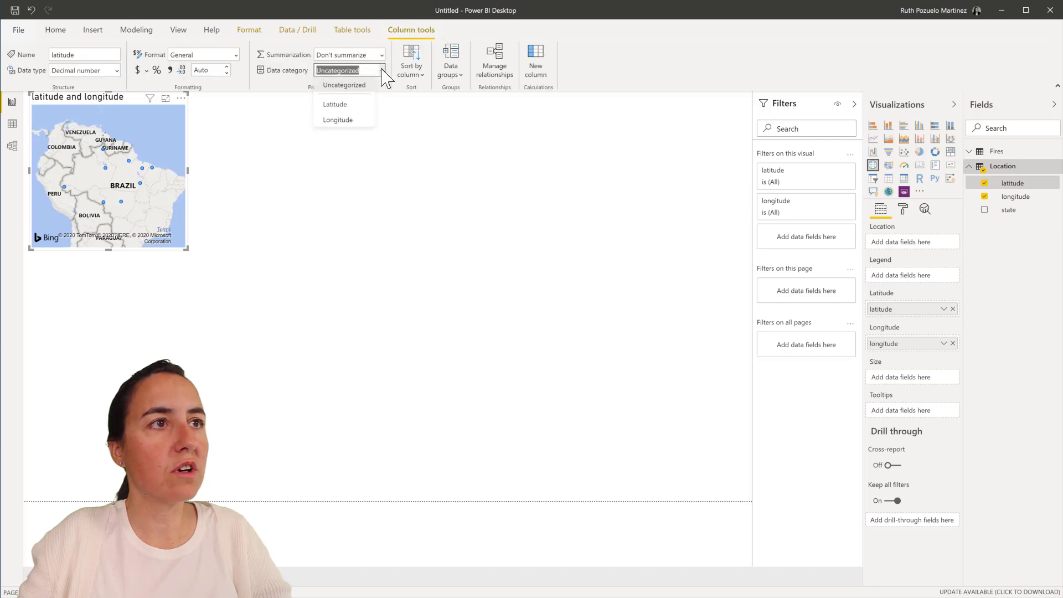
{"action": "left_click", "coordinate": [363, 114]}
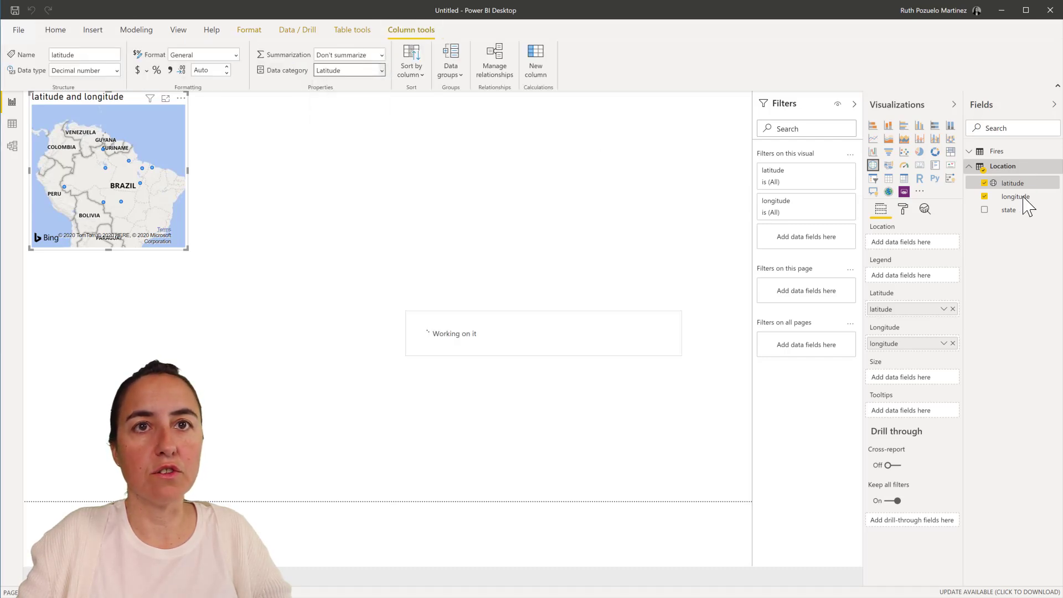
{"action": "left_click", "coordinate": [1016, 197]}
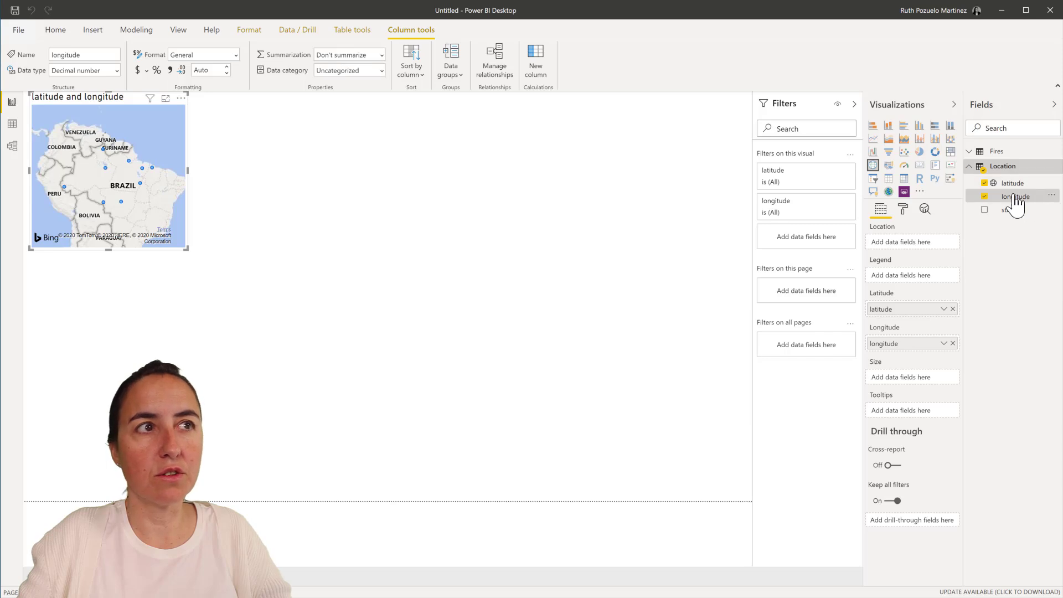
{"action": "left_click", "coordinate": [382, 70]}
{"action": "left_click", "coordinate": [350, 121]}
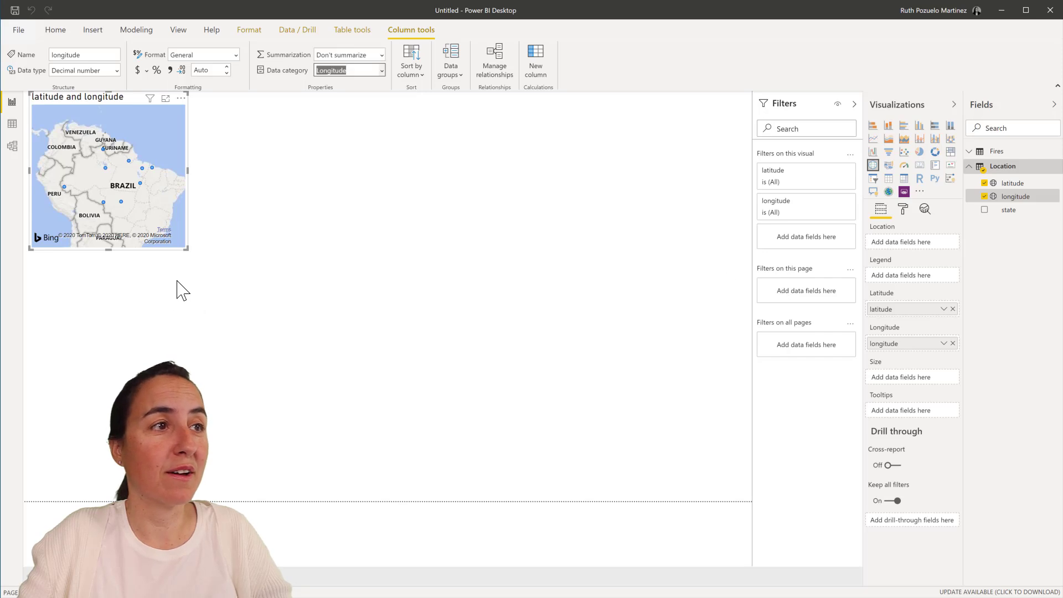
{"action": "left_click_drag", "start_coordinate": [204, 266], "coordinate": [702, 481]}
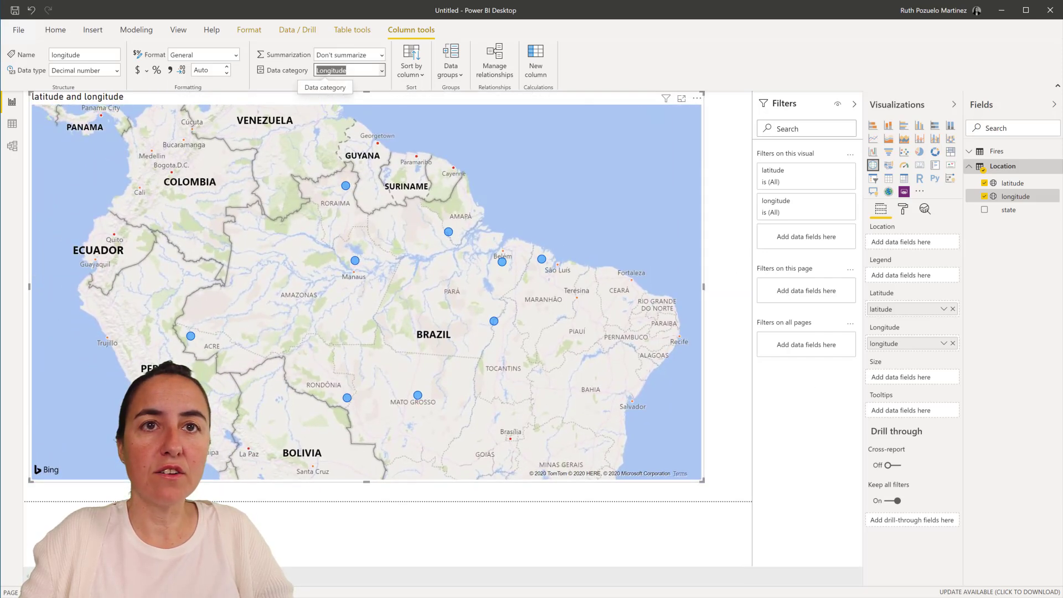
Step: Create the measure #fires = SUM(Fires[Fires]) in the Fires table
{"action": "left_click", "coordinate": [1000, 155]}
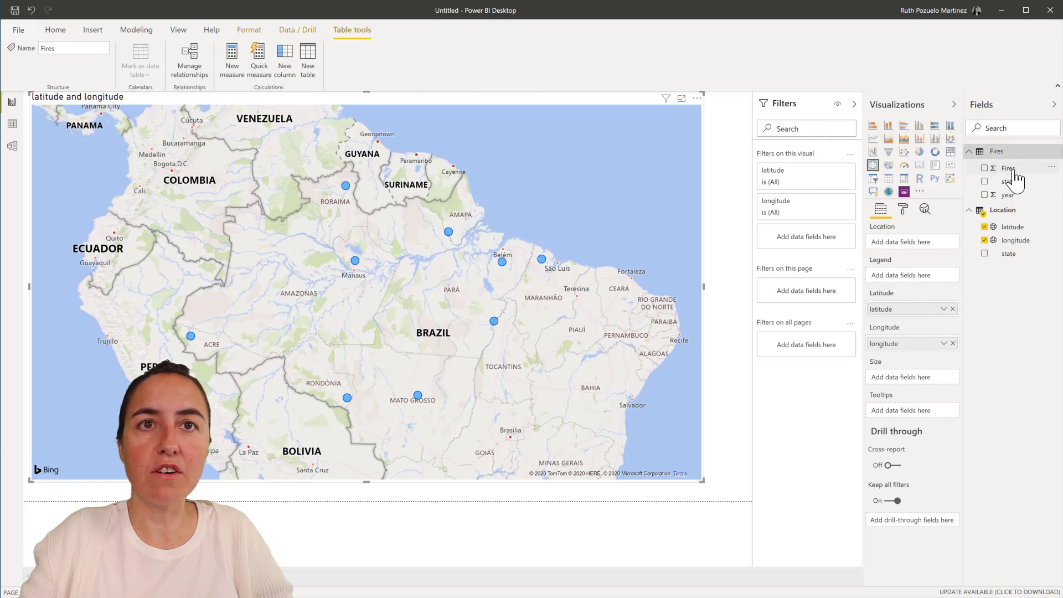
{"action": "right_click", "coordinate": [1005, 155]}
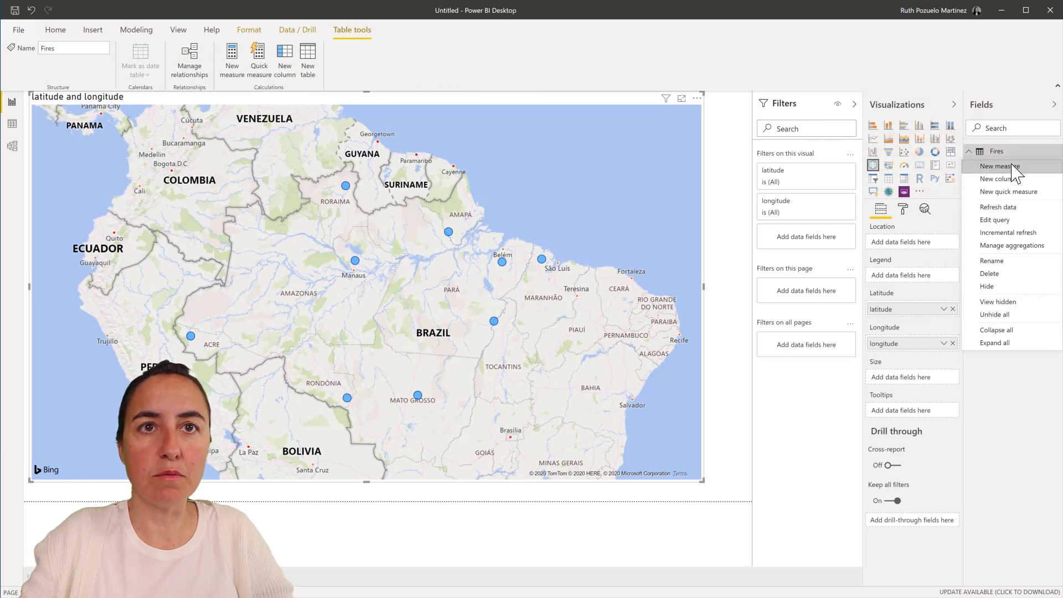
{"action": "left_click", "coordinate": [974, 177]}
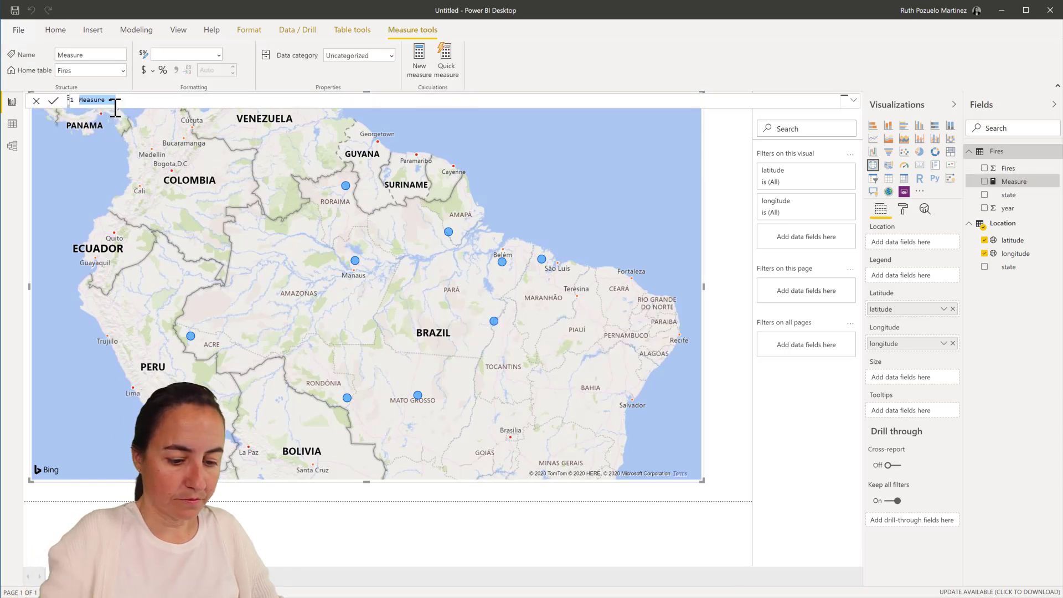
{"action": "type", "text": "'"}
{"action": "type", "text": "#fir"}
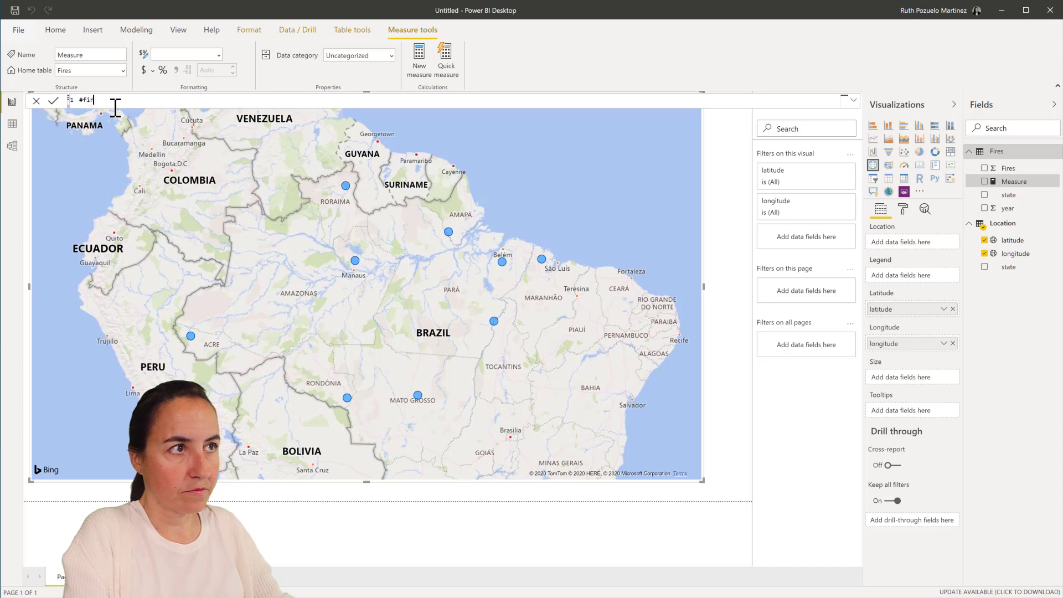
{"action": "type", "text": "es = SUM("}
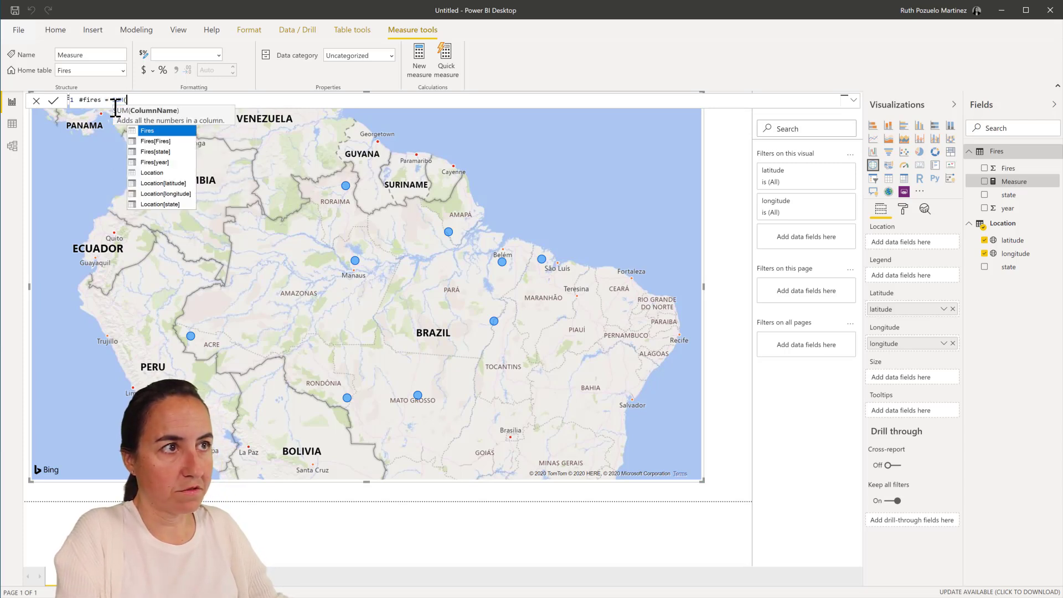
{"action": "key", "text": "Down"}
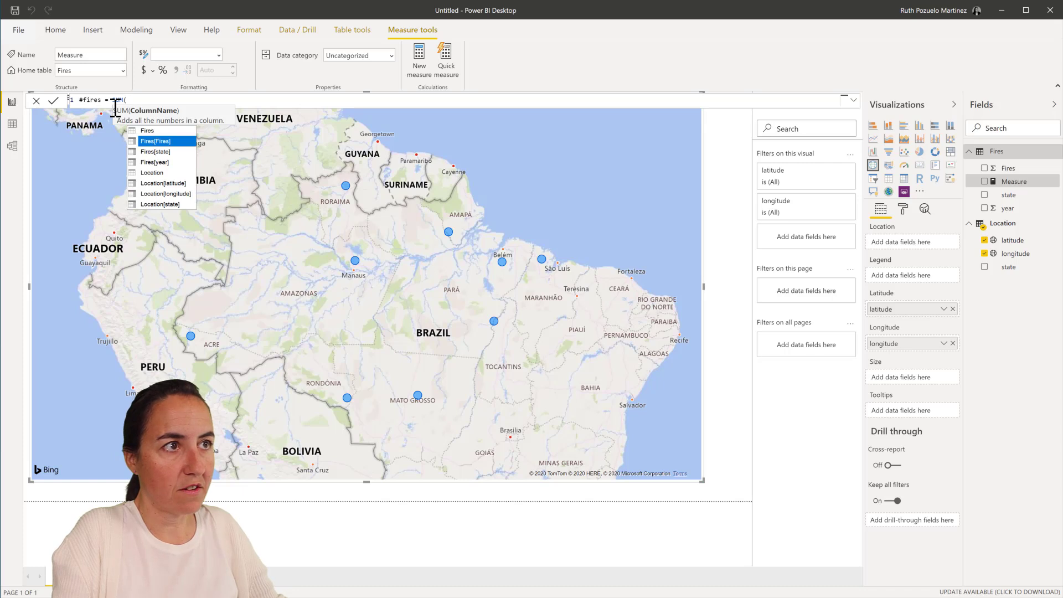
{"action": "key", "text": "Tab"}
{"action": "key", "text": "Return"}
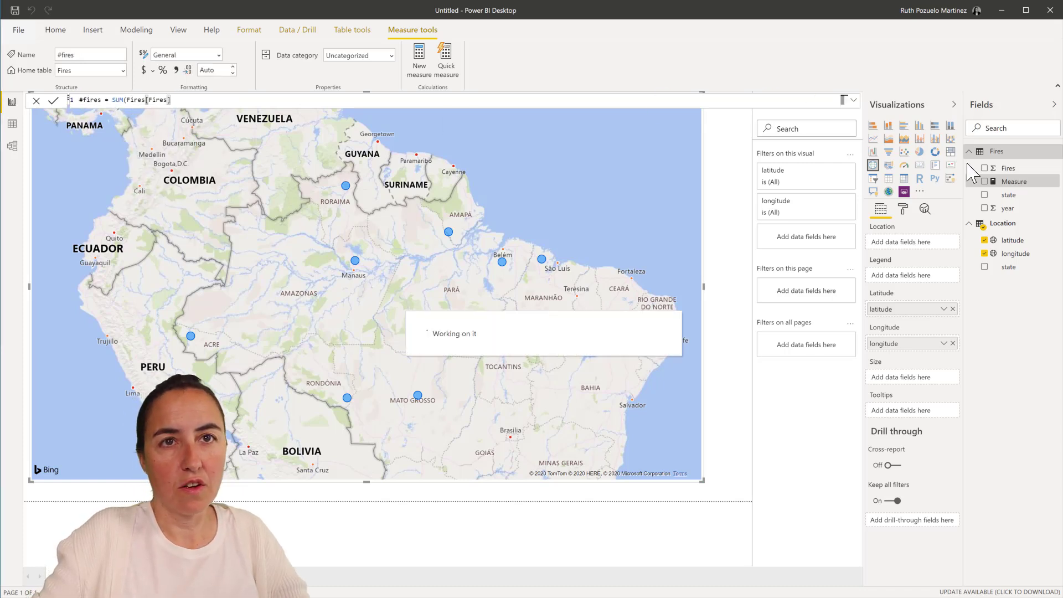
Step: Hide the original Fires column in the Fires table
{"action": "left_click", "coordinate": [1008, 183]}
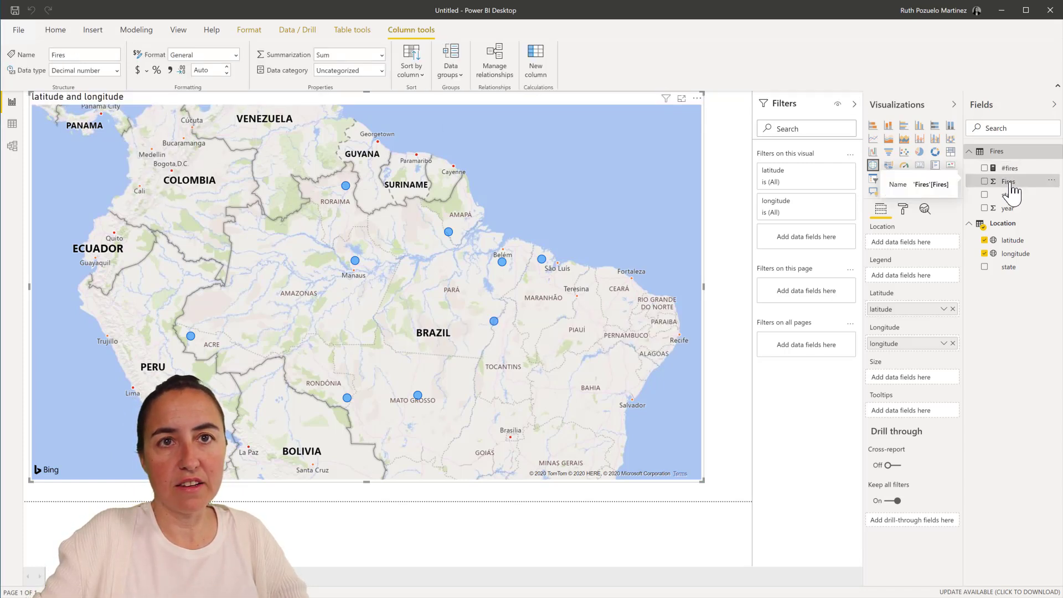
{"action": "right_click", "coordinate": [1009, 184]}
{"action": "left_click", "coordinate": [1009, 294]}
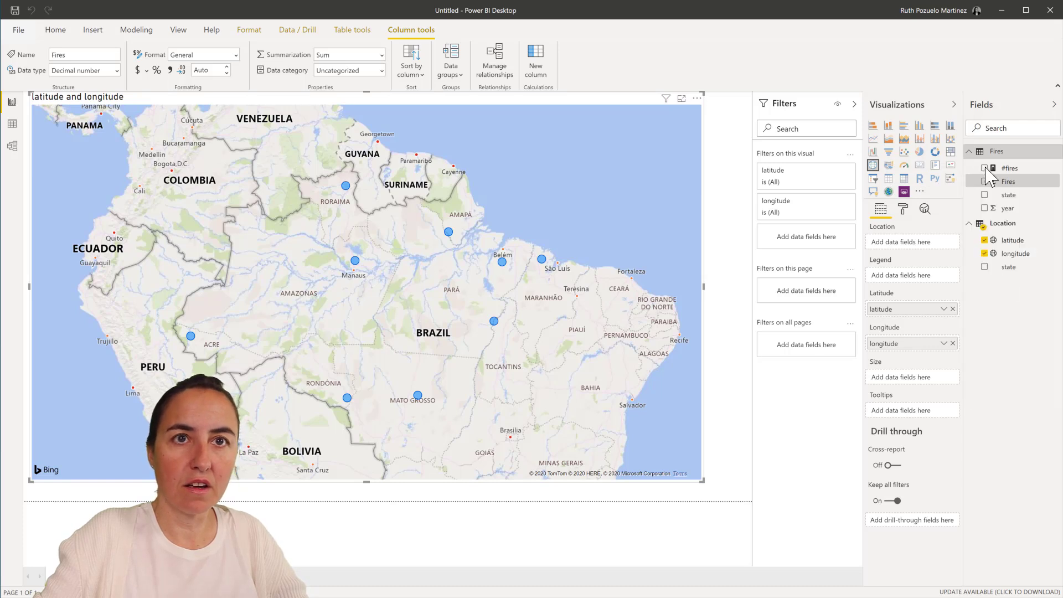
Step: Size the map bubbles by #fires and set the year column to Don't summarize
{"action": "left_click_drag", "start_coordinate": [1011, 168], "coordinate": [918, 380]}
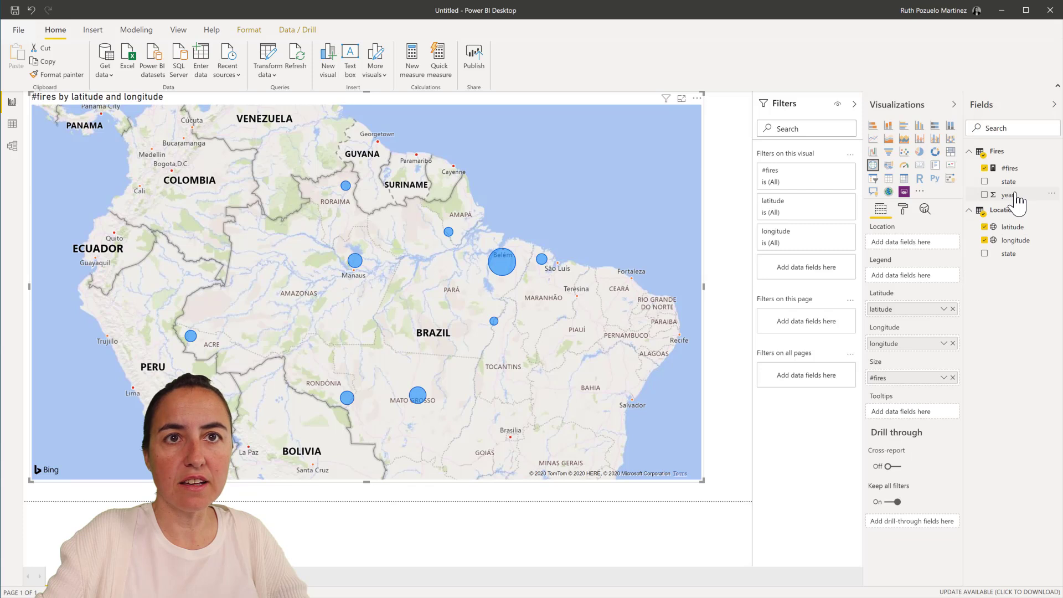
{"action": "left_click", "coordinate": [1007, 195]}
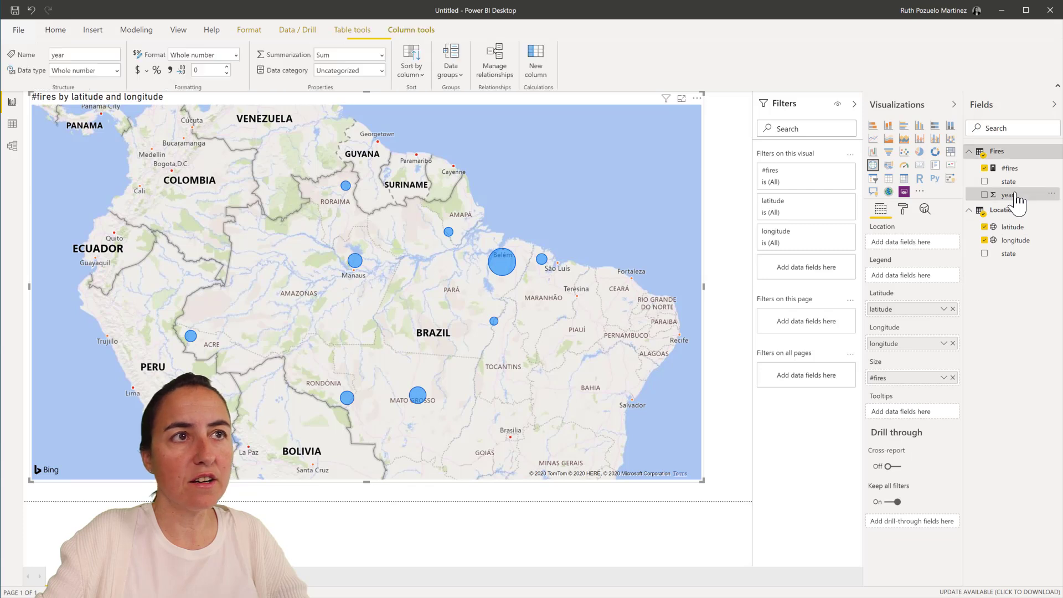
{"action": "left_click", "coordinate": [384, 54]}
{"action": "left_click", "coordinate": [355, 77]}
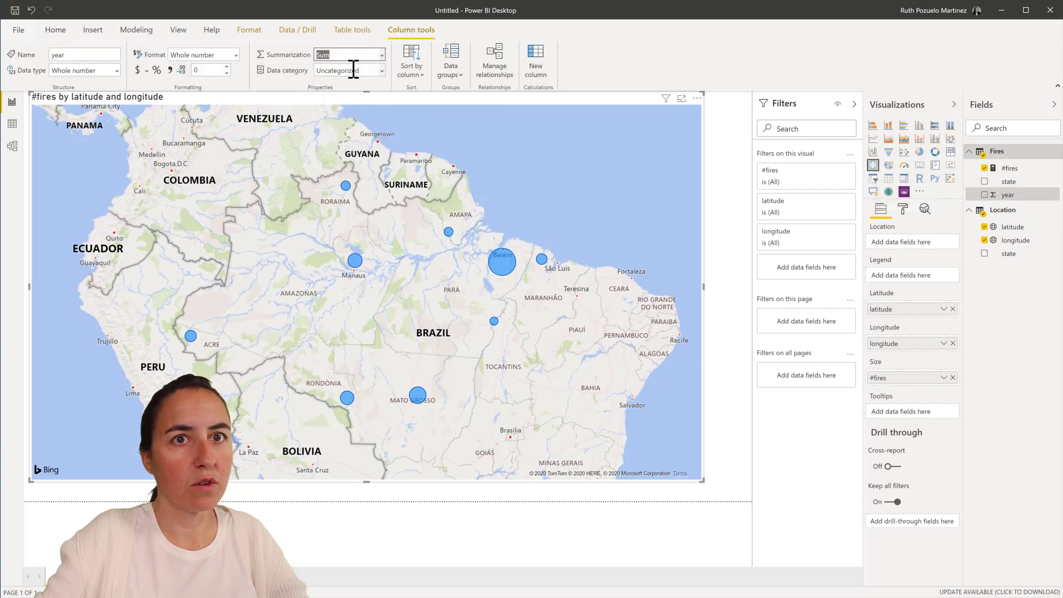
{"action": "key", "text": "Up"}
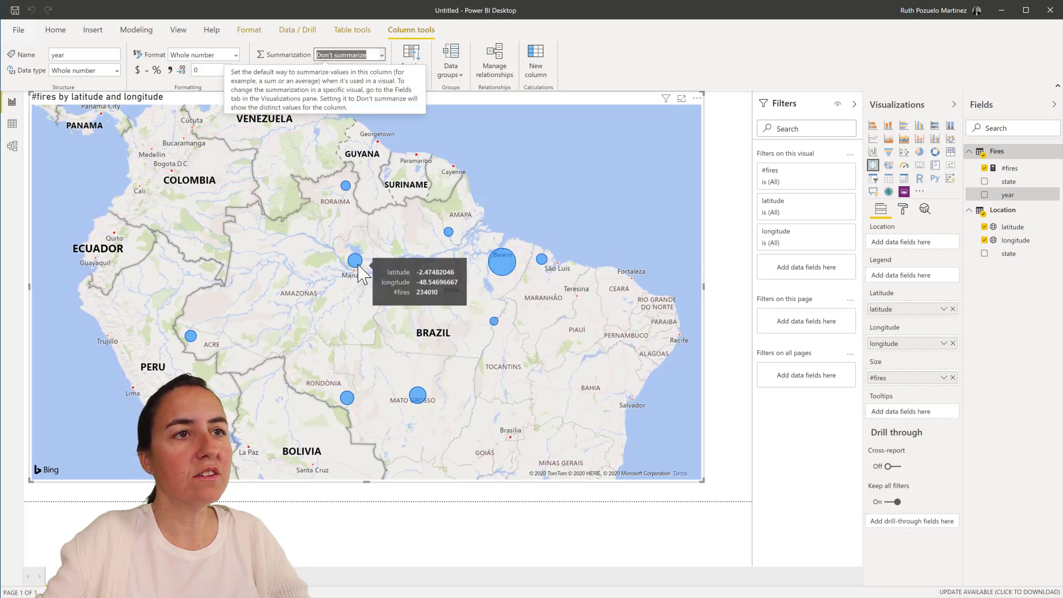
{"action": "mouse_move", "coordinate": [502, 265]}
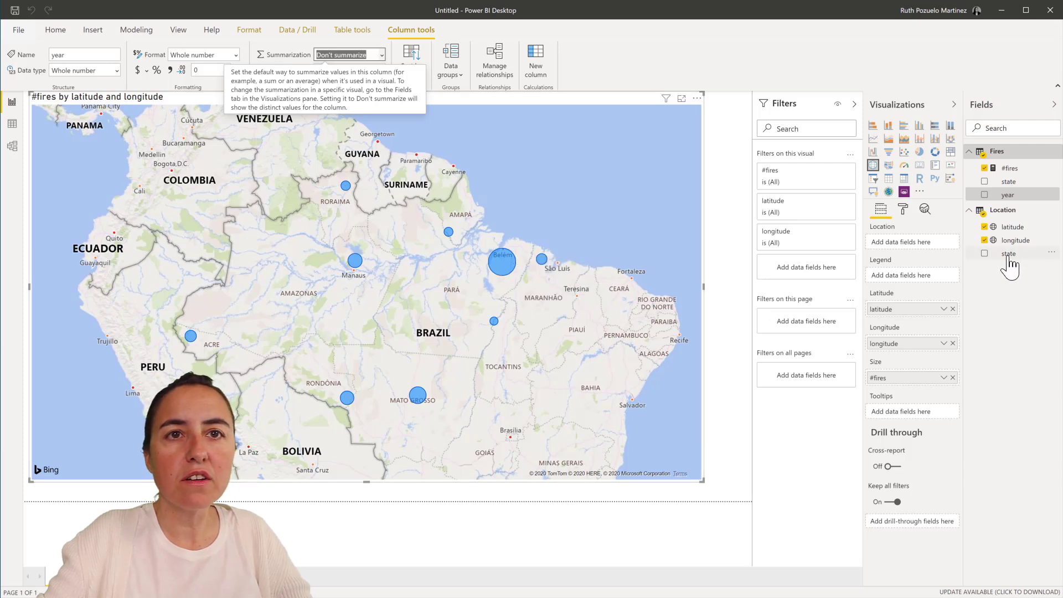
Step: Add state to the map's Tooltips so bubbles show names like PARA, AMAZONAS, MATO GROSSO
{"action": "left_click_drag", "start_coordinate": [1009, 255], "coordinate": [909, 423]}
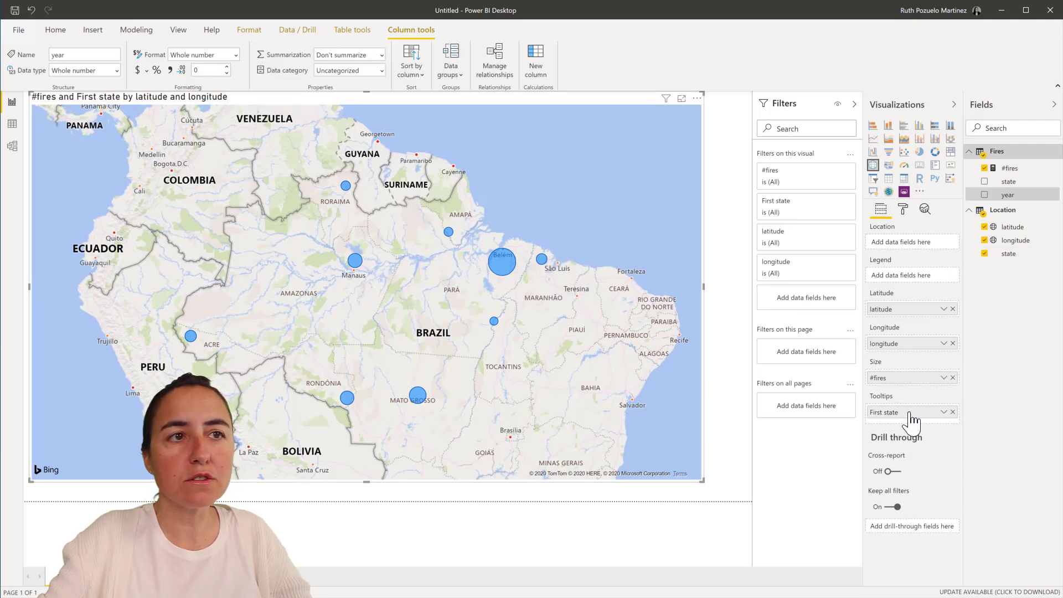
{"action": "mouse_move", "coordinate": [503, 265]}
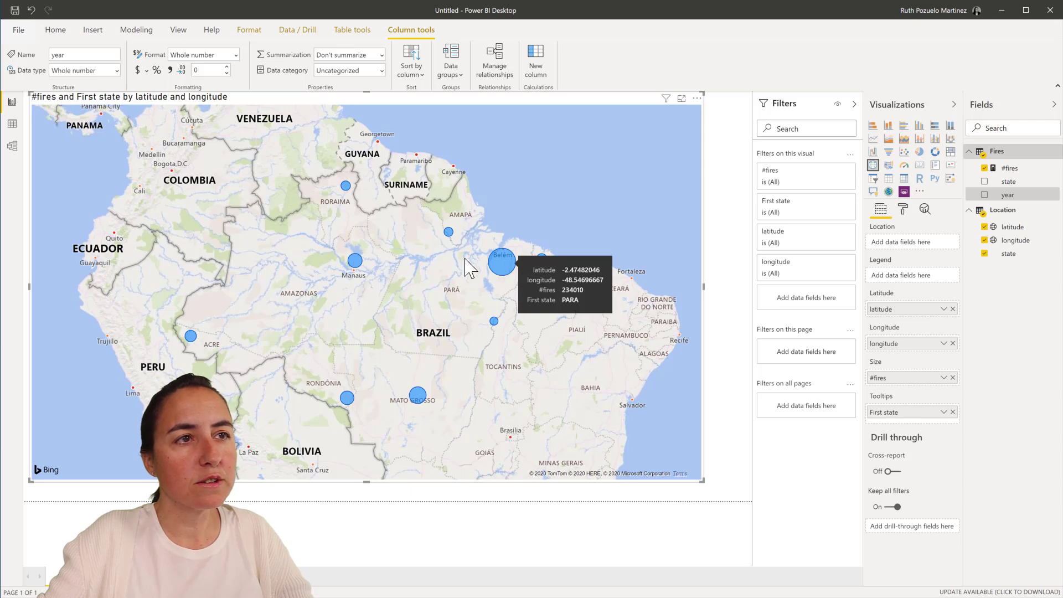
{"action": "mouse_move", "coordinate": [449, 234]}
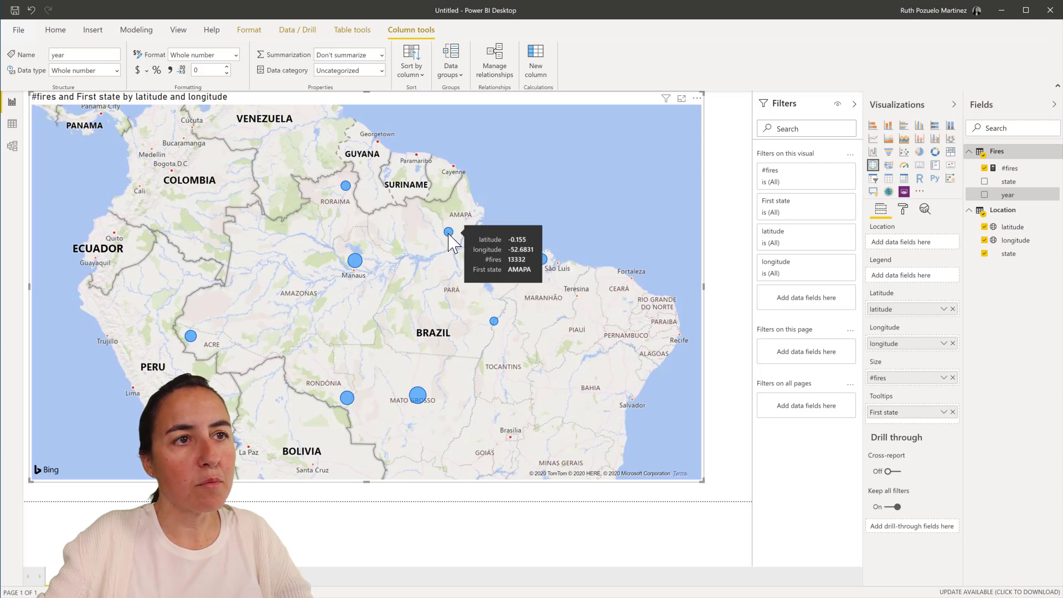
{"action": "mouse_move", "coordinate": [359, 267]}
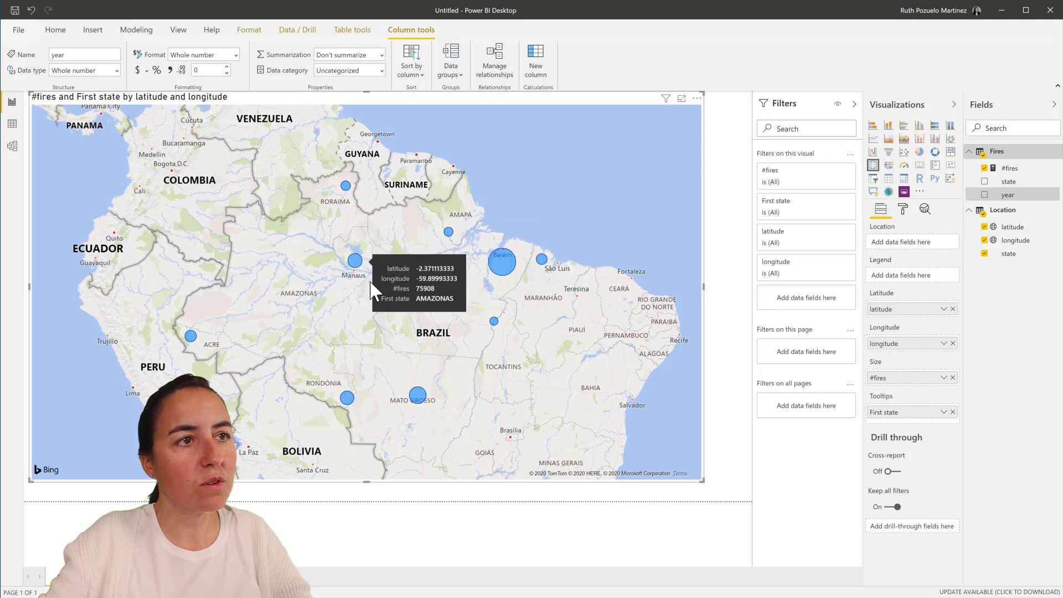
{"action": "mouse_move", "coordinate": [420, 403]}
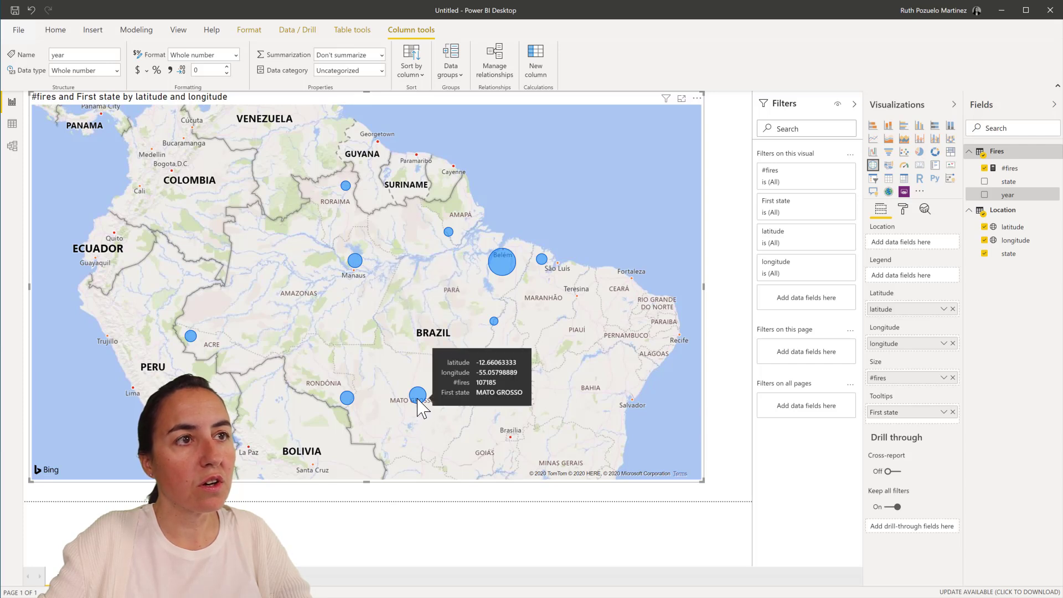
{"action": "mouse_move", "coordinate": [816, 278]}
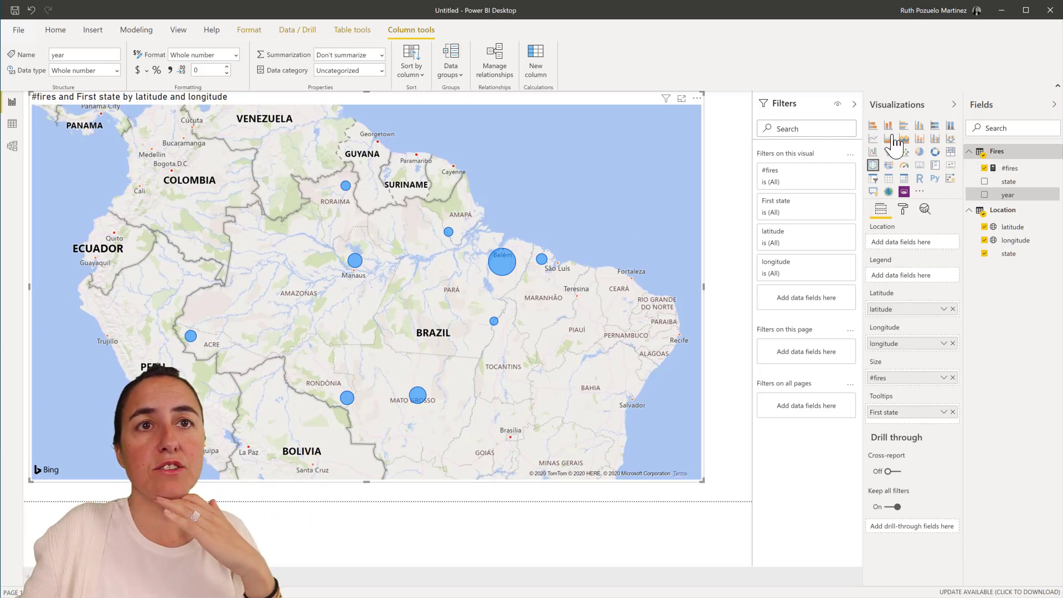
Step: Try year as the map legend, remove it, then shrink the map to half size
{"action": "left_click_drag", "start_coordinate": [1004, 198], "coordinate": [599, 177]}
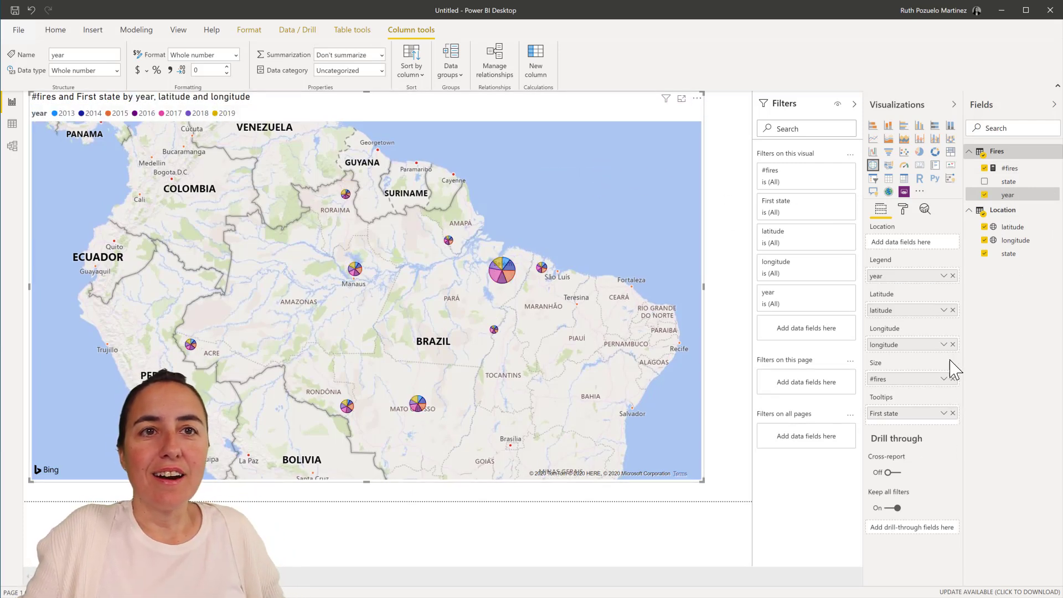
{"action": "left_click", "coordinate": [953, 276]}
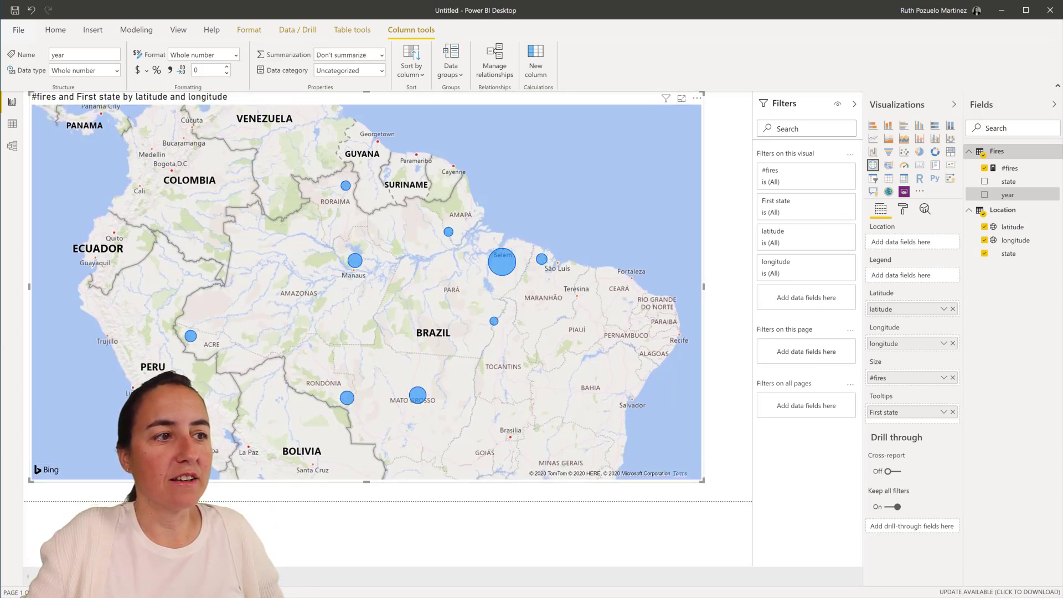
{"action": "left_click", "coordinate": [67, 577]}
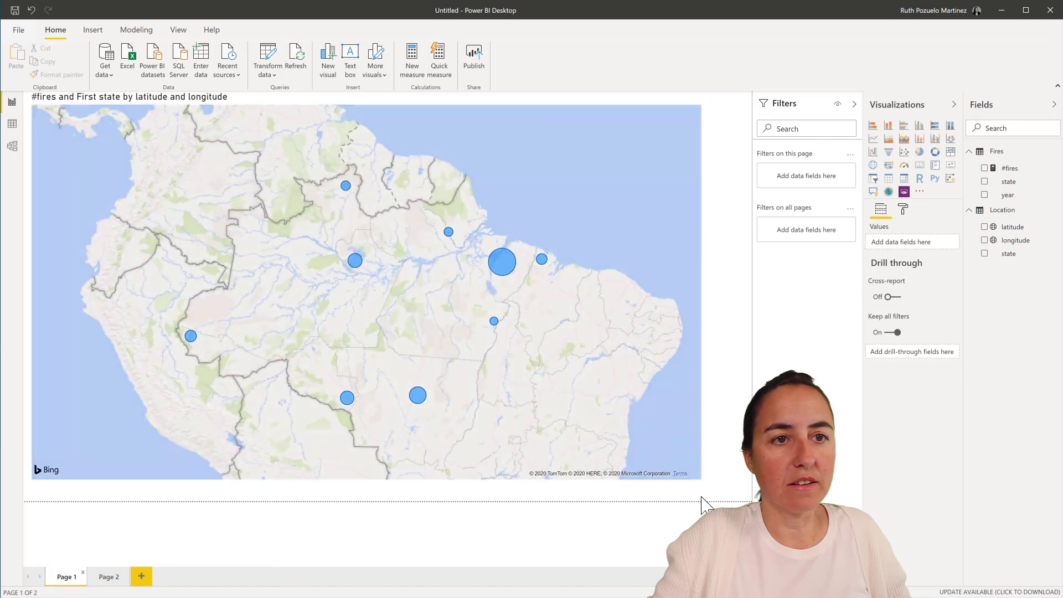
{"action": "left_click", "coordinate": [698, 480]}
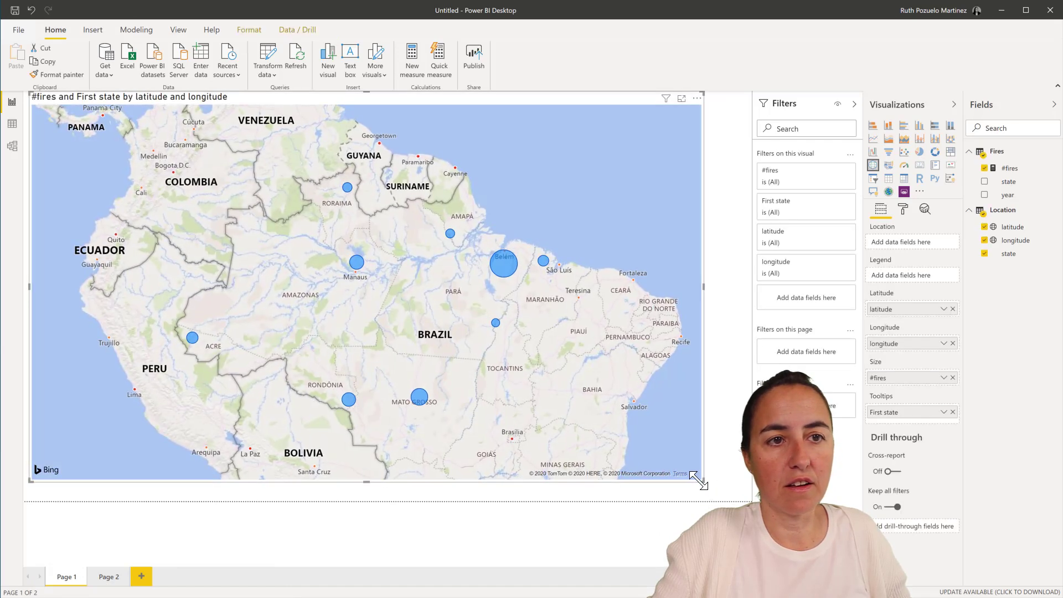
{"action": "left_click_drag", "start_coordinate": [698, 479], "coordinate": [533, 327]}
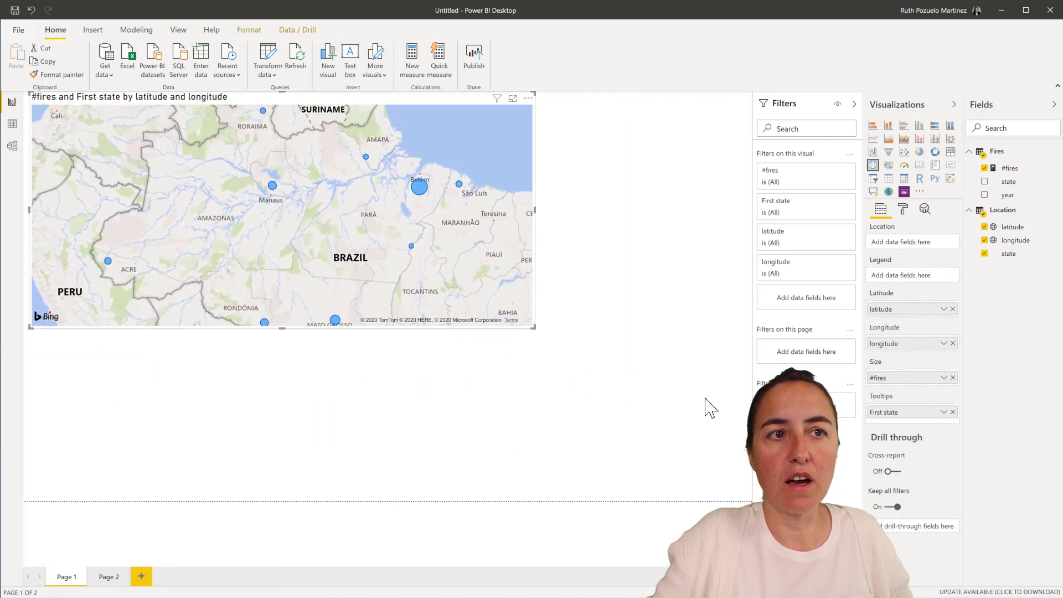
Step: Create a column chart of #fires by year
{"action": "left_click", "coordinate": [988, 197]}
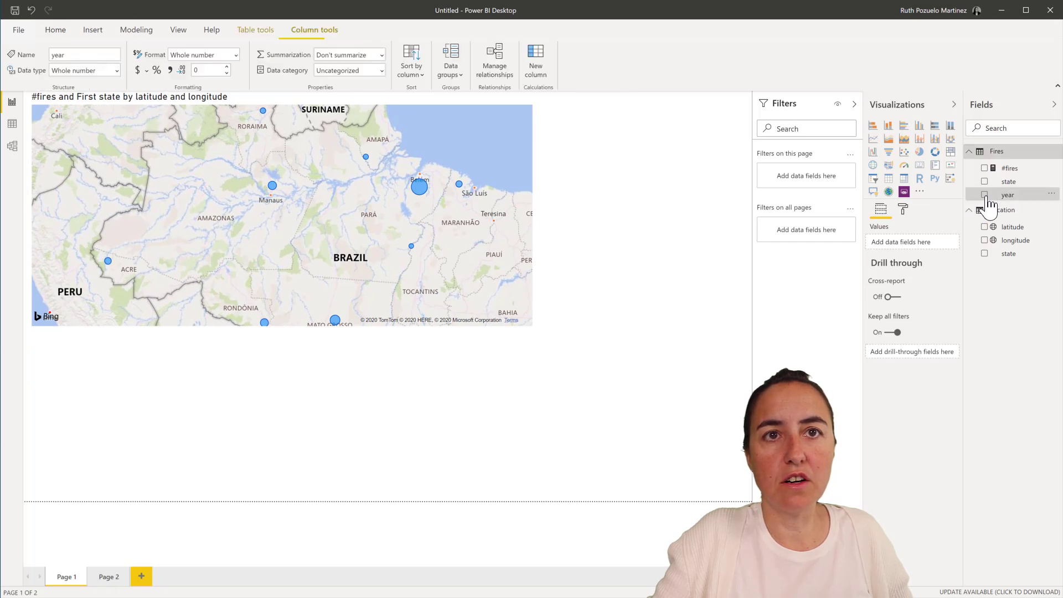
{"action": "left_click", "coordinate": [984, 195]}
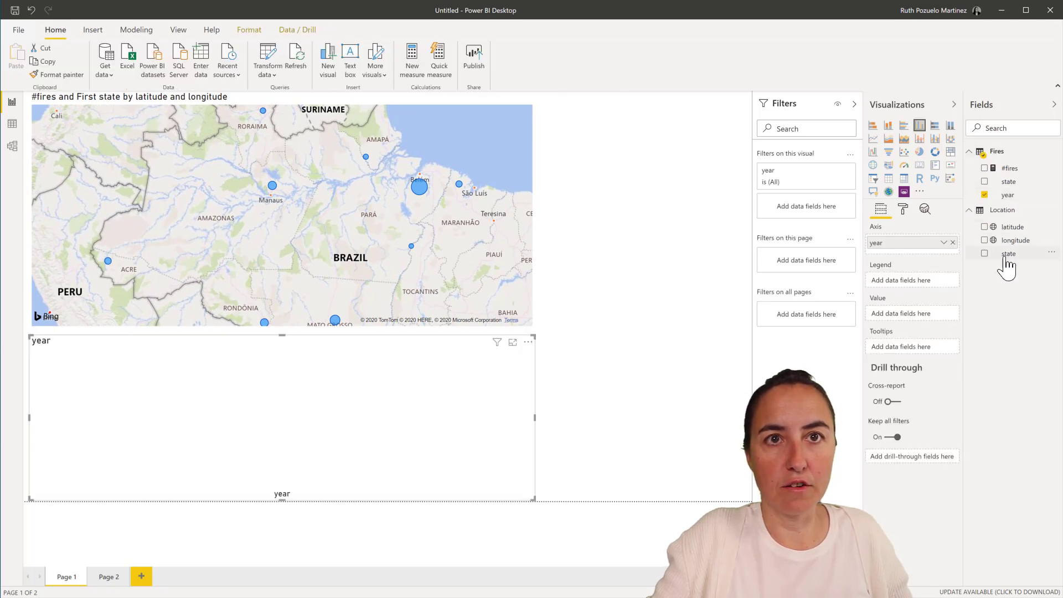
{"action": "left_click_drag", "start_coordinate": [1007, 169], "coordinate": [343, 390]}
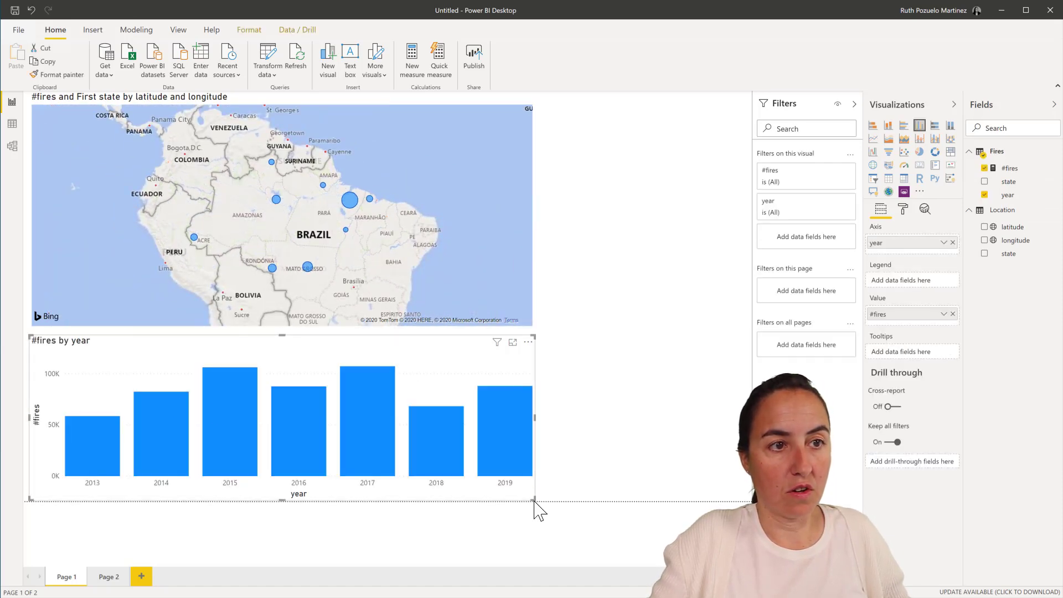
Step: Shrink the #fires by year chart onto the map and enlarge the map to full page width
{"action": "left_click", "coordinate": [526, 498]}
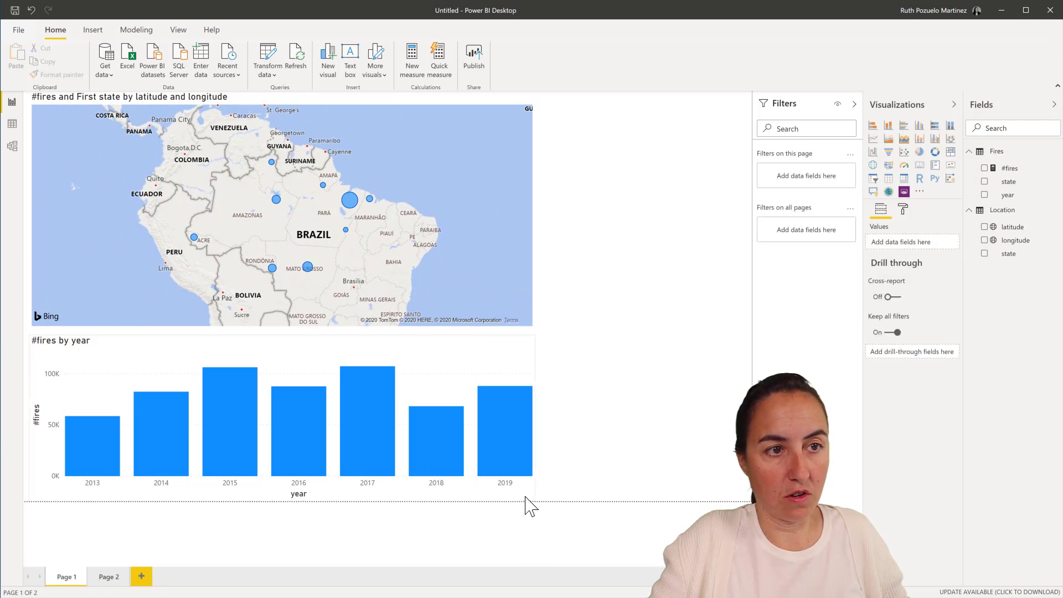
{"action": "left_click", "coordinate": [531, 496]}
{"action": "left_click_drag", "start_coordinate": [531, 494], "coordinate": [220, 412]}
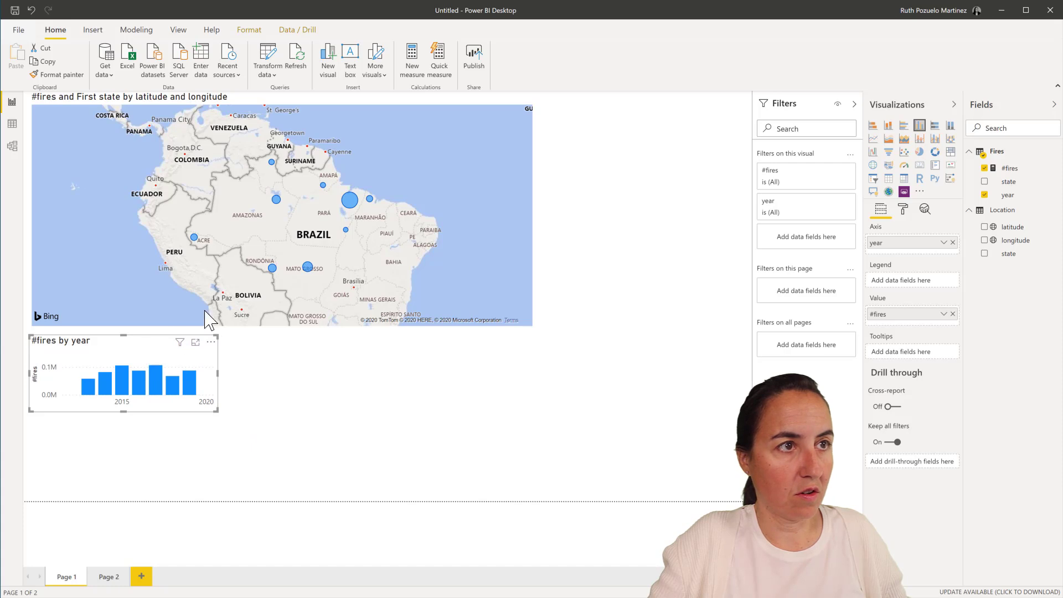
{"action": "left_click_drag", "start_coordinate": [150, 335], "coordinate": [342, 202]}
{"action": "left_click_drag", "start_coordinate": [530, 327], "coordinate": [745, 500]}
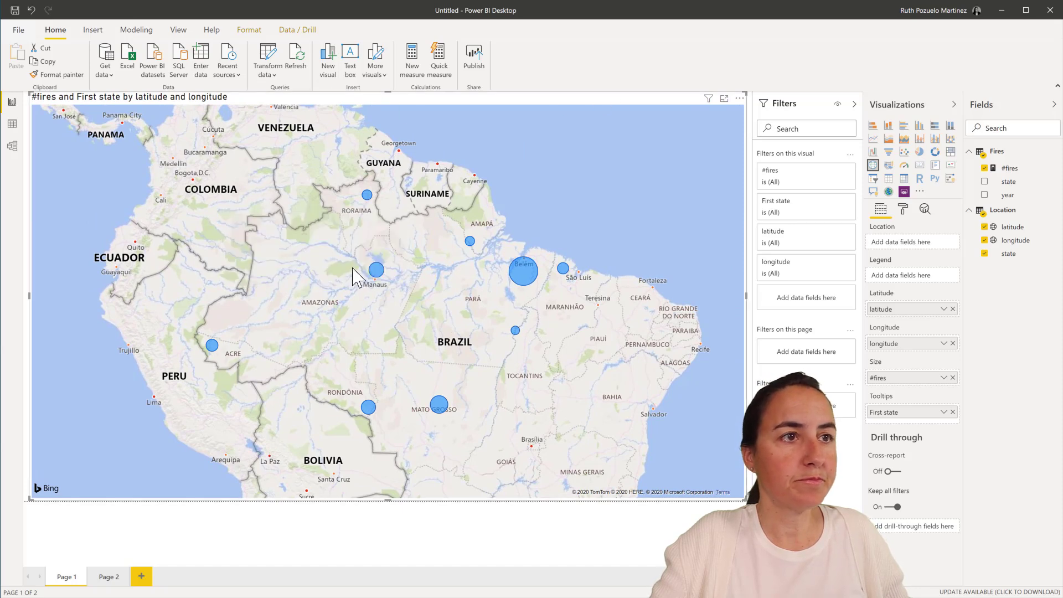
Step: Filter the #fires by year chart to state AMAZONAS and move it across the map
{"action": "left_click", "coordinate": [749, 173]}
{"action": "left_click", "coordinate": [362, 249]}
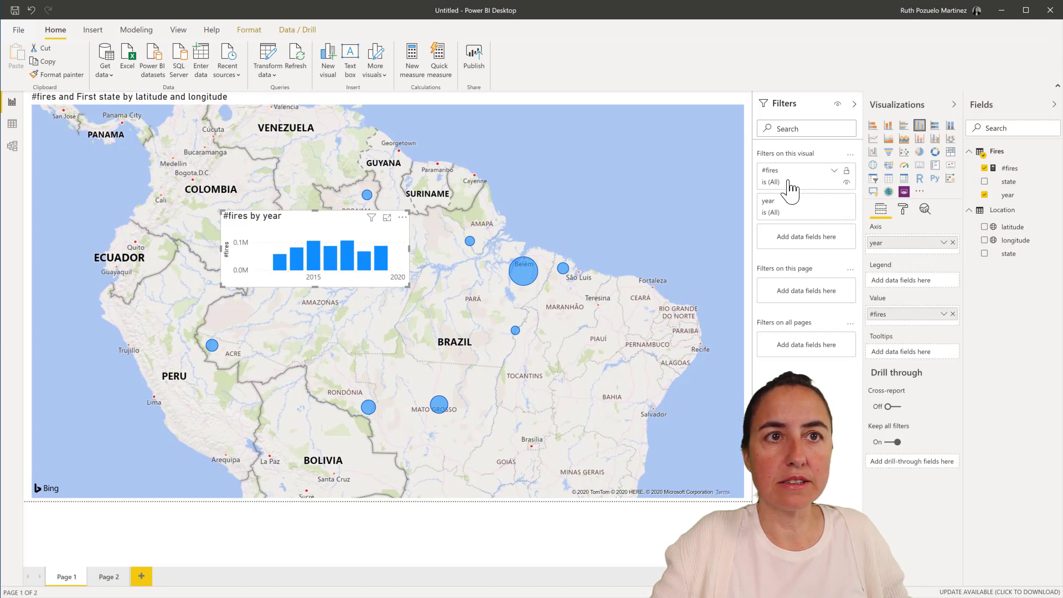
{"action": "left_click_drag", "start_coordinate": [1014, 257], "coordinate": [781, 240]}
{"action": "left_click", "coordinate": [796, 308]}
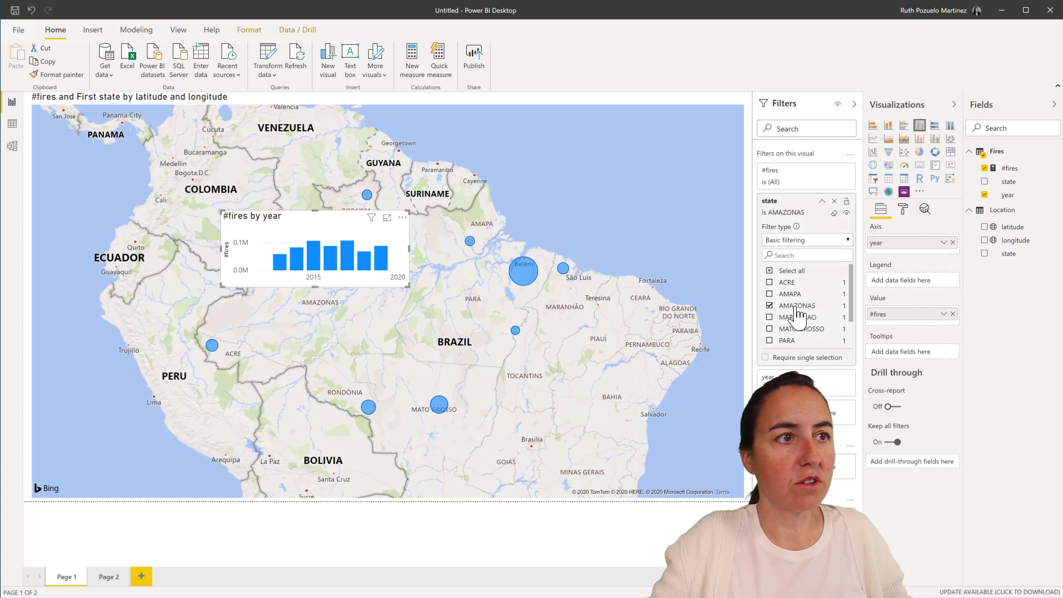
{"action": "mouse_move", "coordinate": [323, 241]}
{"action": "left_mouse_down"}
{"action": "mouse_move", "coordinate": [313, 262]}
{"action": "mouse_move", "coordinate": [315, 252]}
{"action": "left_mouse_up"}
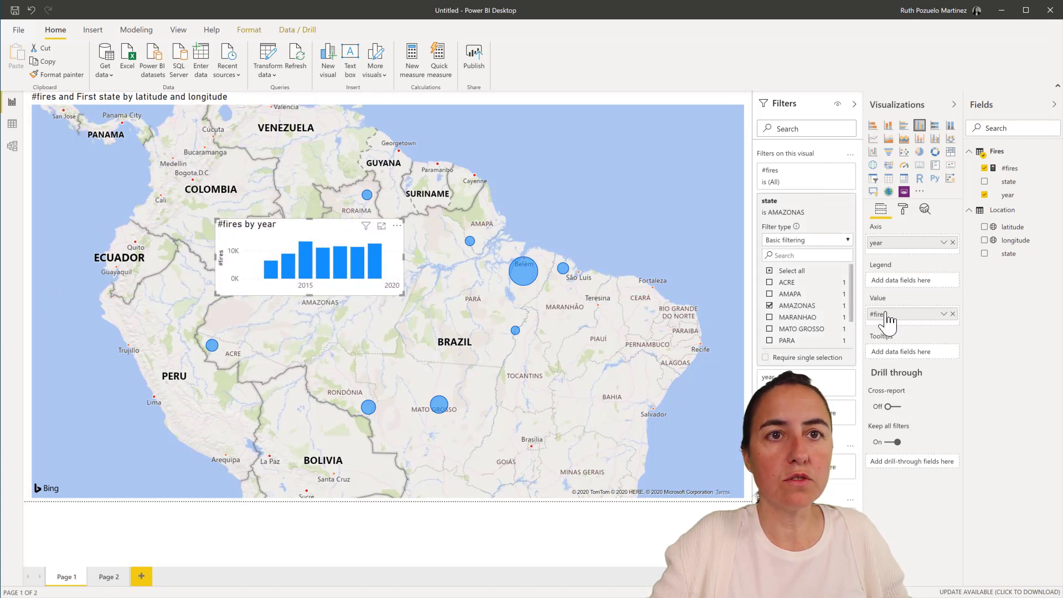
Step: Turn the year chart's background off, then widen and reposition it over the map
{"action": "left_click", "coordinate": [903, 209]}
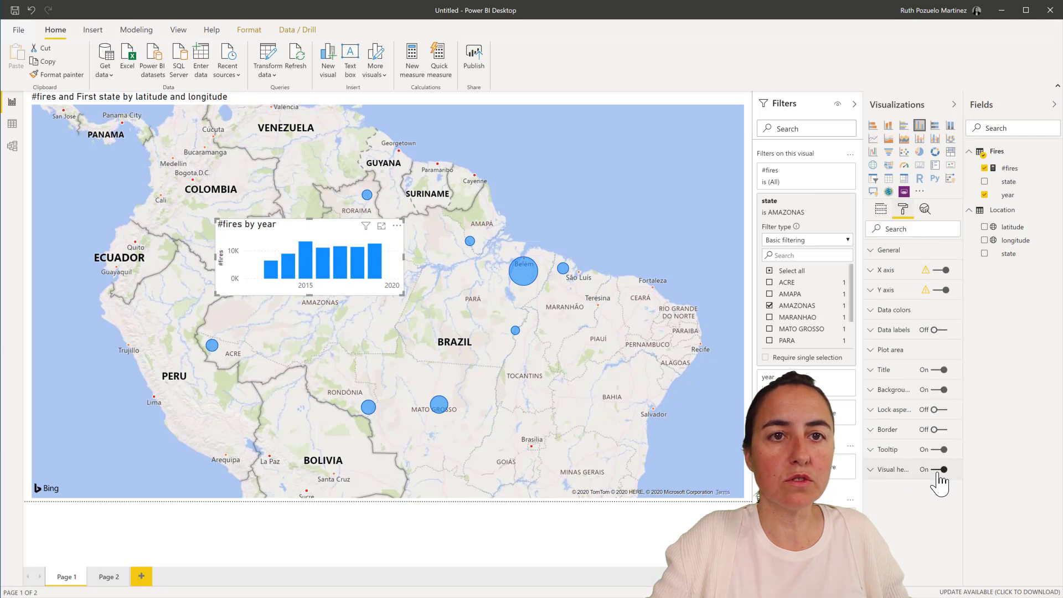
{"action": "left_click", "coordinate": [939, 391]}
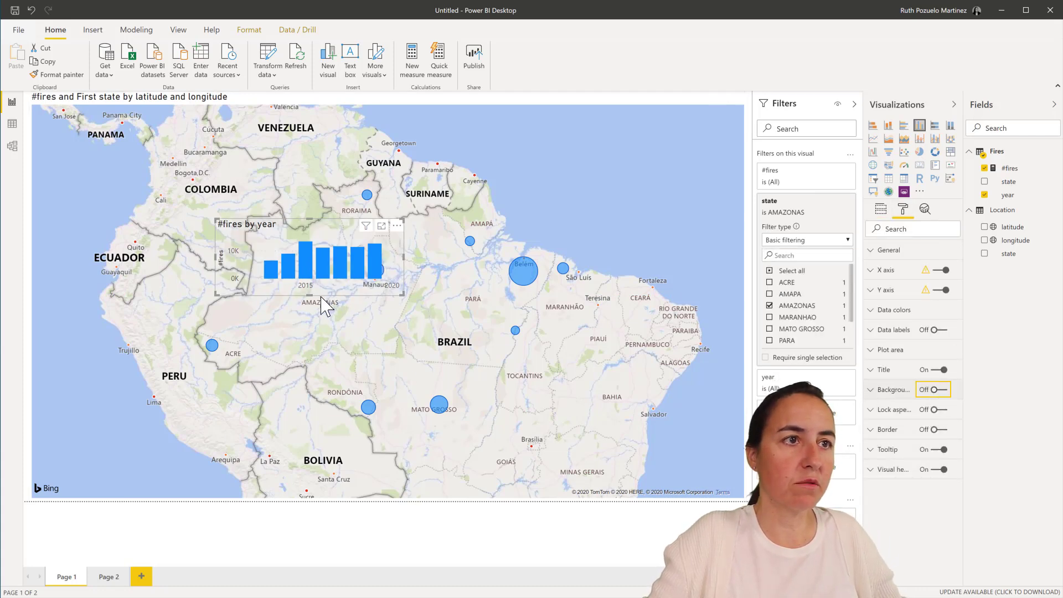
{"action": "left_click_drag", "start_coordinate": [337, 294], "coordinate": [319, 298]}
{"action": "mouse_move", "coordinate": [386, 262]}
{"action": "left_mouse_down"}
{"action": "mouse_move", "coordinate": [659, 270]}
{"action": "mouse_move", "coordinate": [354, 272]}
{"action": "mouse_move", "coordinate": [375, 271]}
{"action": "left_mouse_up"}
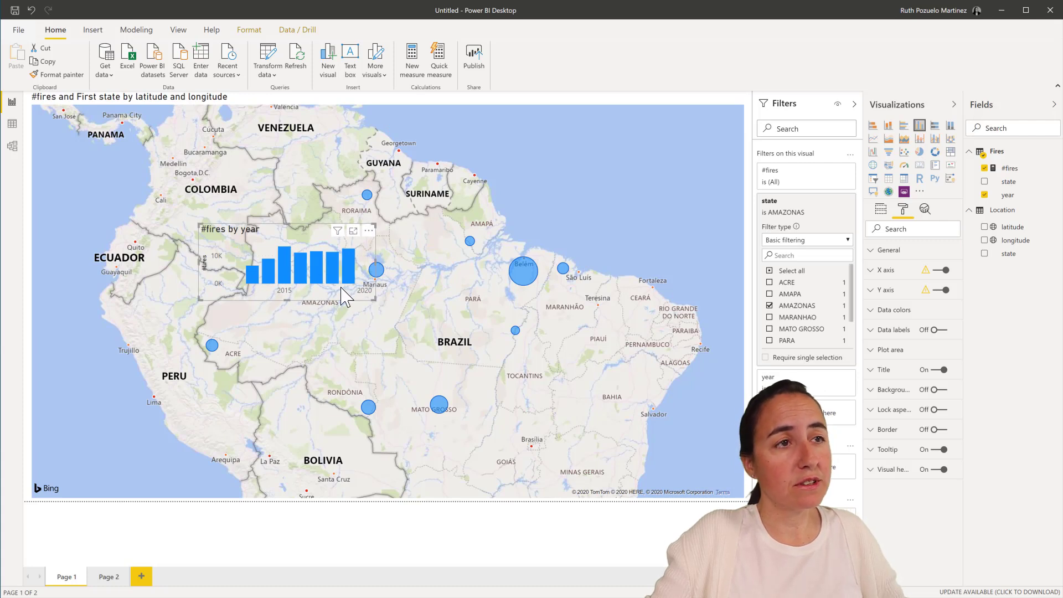
{"action": "left_click_drag", "start_coordinate": [302, 241], "coordinate": [289, 243]}
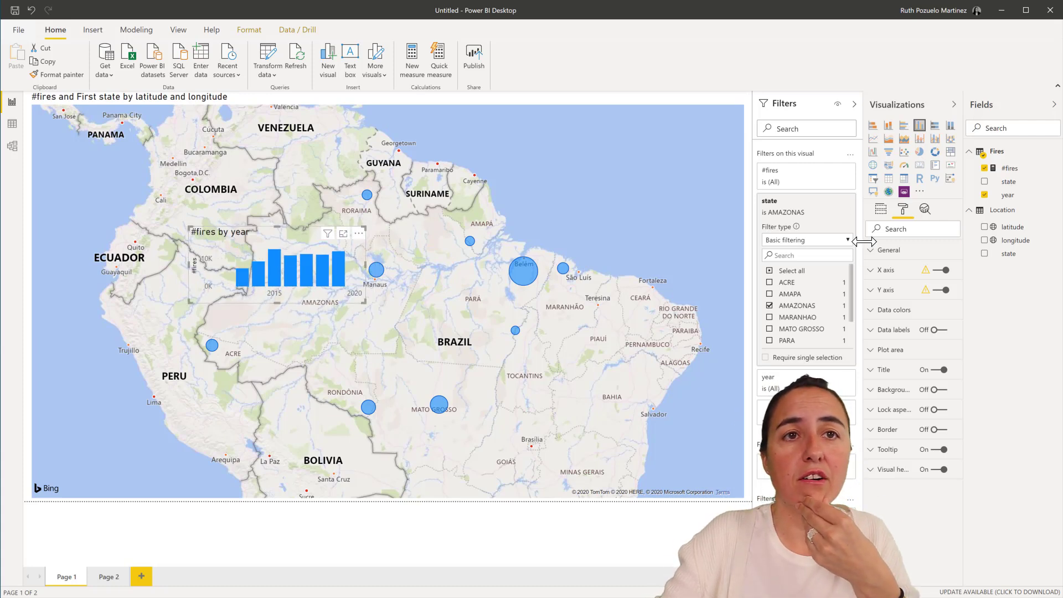
Step: Set Data colors to Show all, turn Data labels on, and place the chart over Amazonas
{"action": "left_click", "coordinate": [901, 311]}
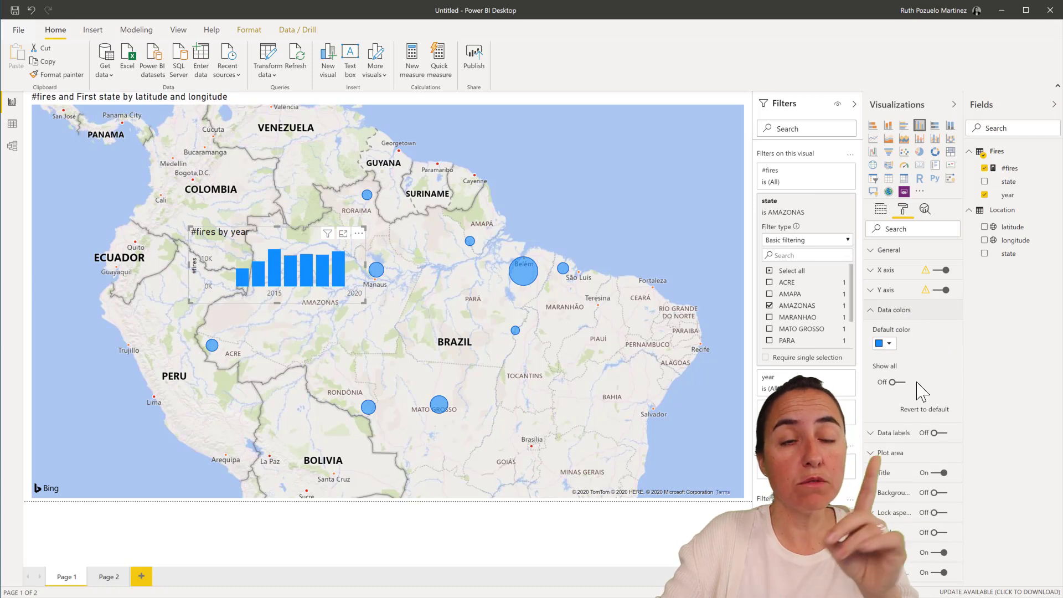
{"action": "left_click", "coordinate": [898, 382]}
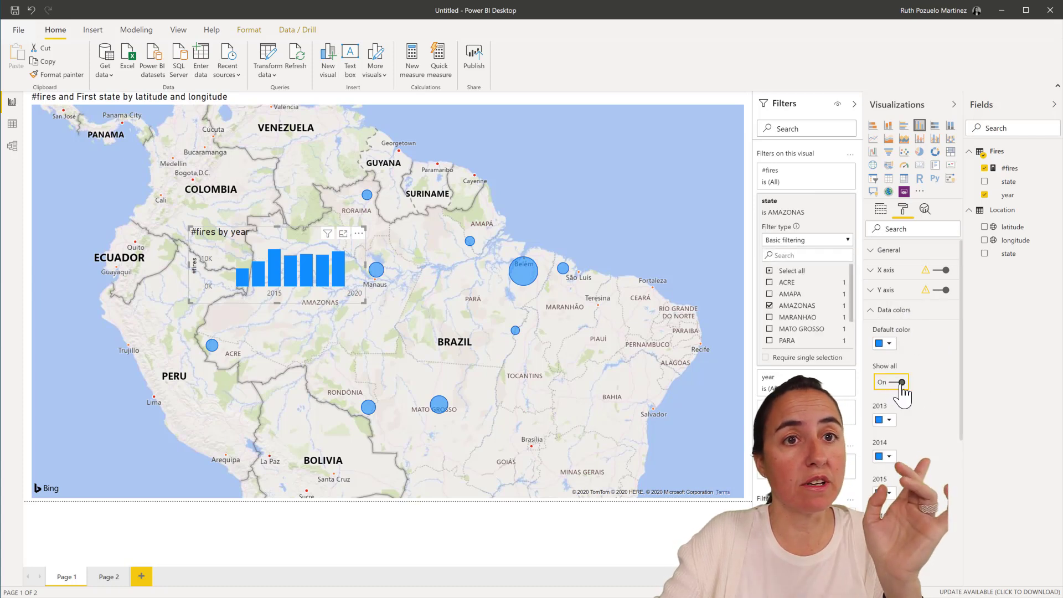
{"action": "left_click", "coordinate": [894, 310]}
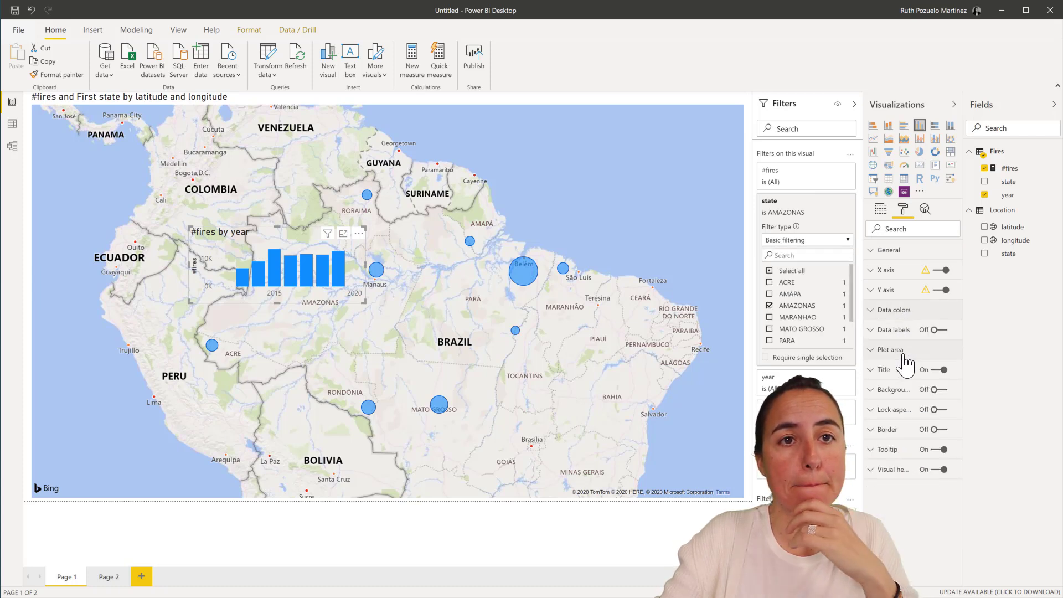
{"action": "left_click", "coordinate": [938, 333]}
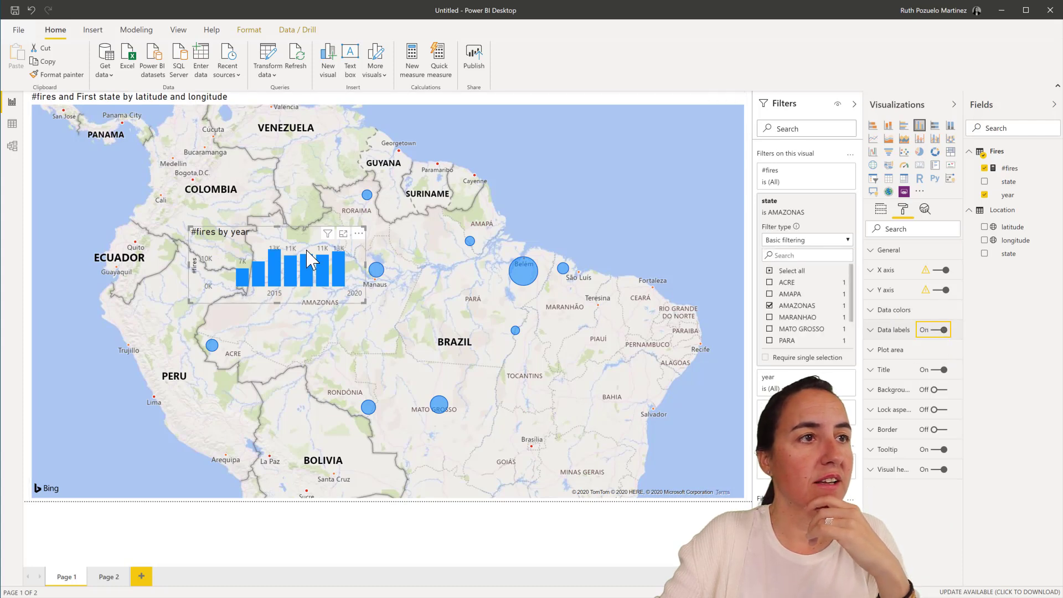
{"action": "left_click_drag", "start_coordinate": [303, 239], "coordinate": [291, 238]}
{"action": "mouse_move", "coordinate": [273, 277]}
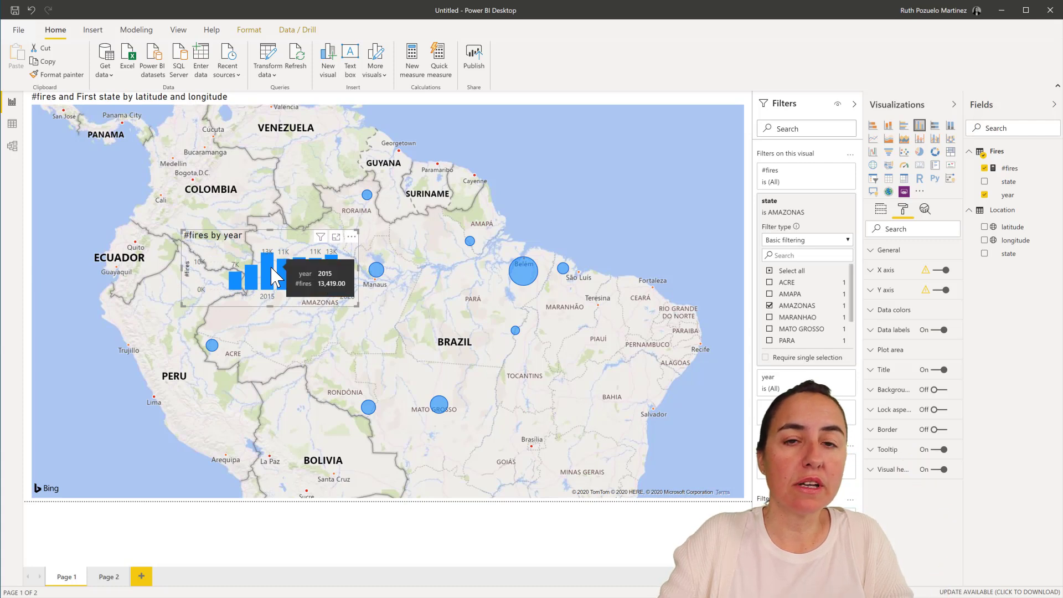